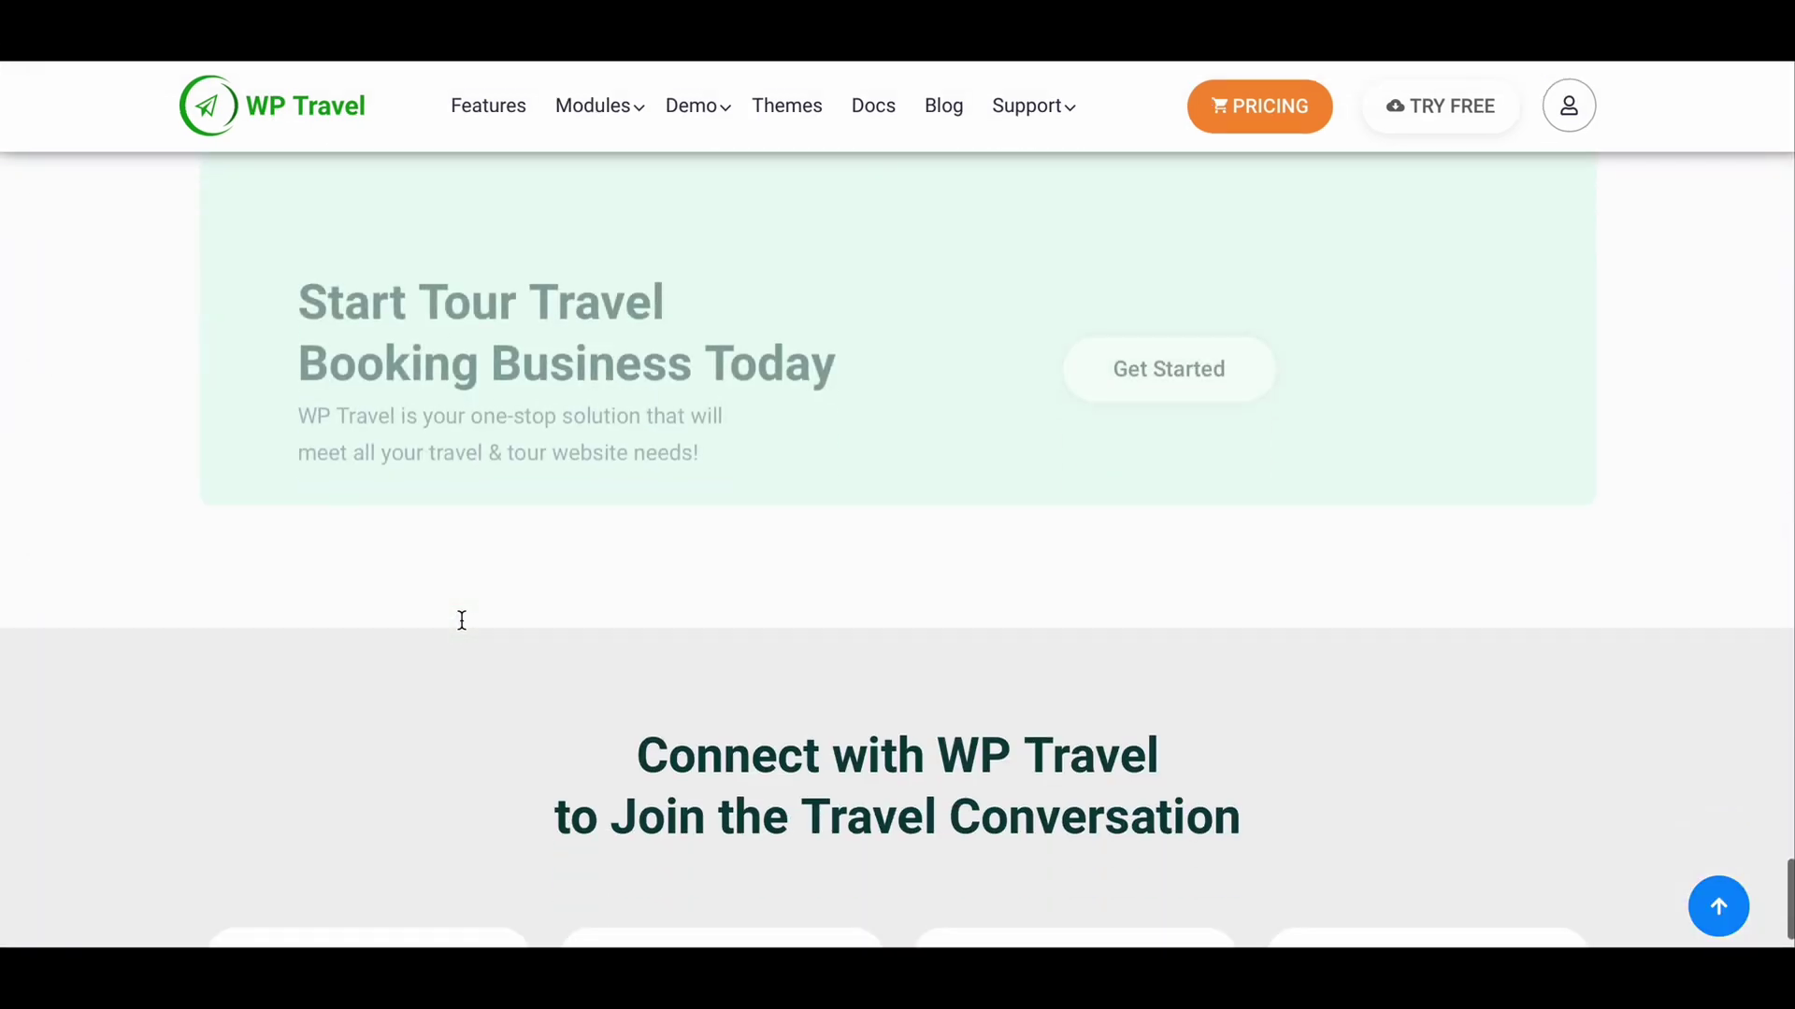
- Open the affiliate program page from the footer's 'Join Affiliate Now' link under Resources
{"action": "scroll", "coordinate": [462, 621], "scroll_direction": "down", "scroll_amount": 5}
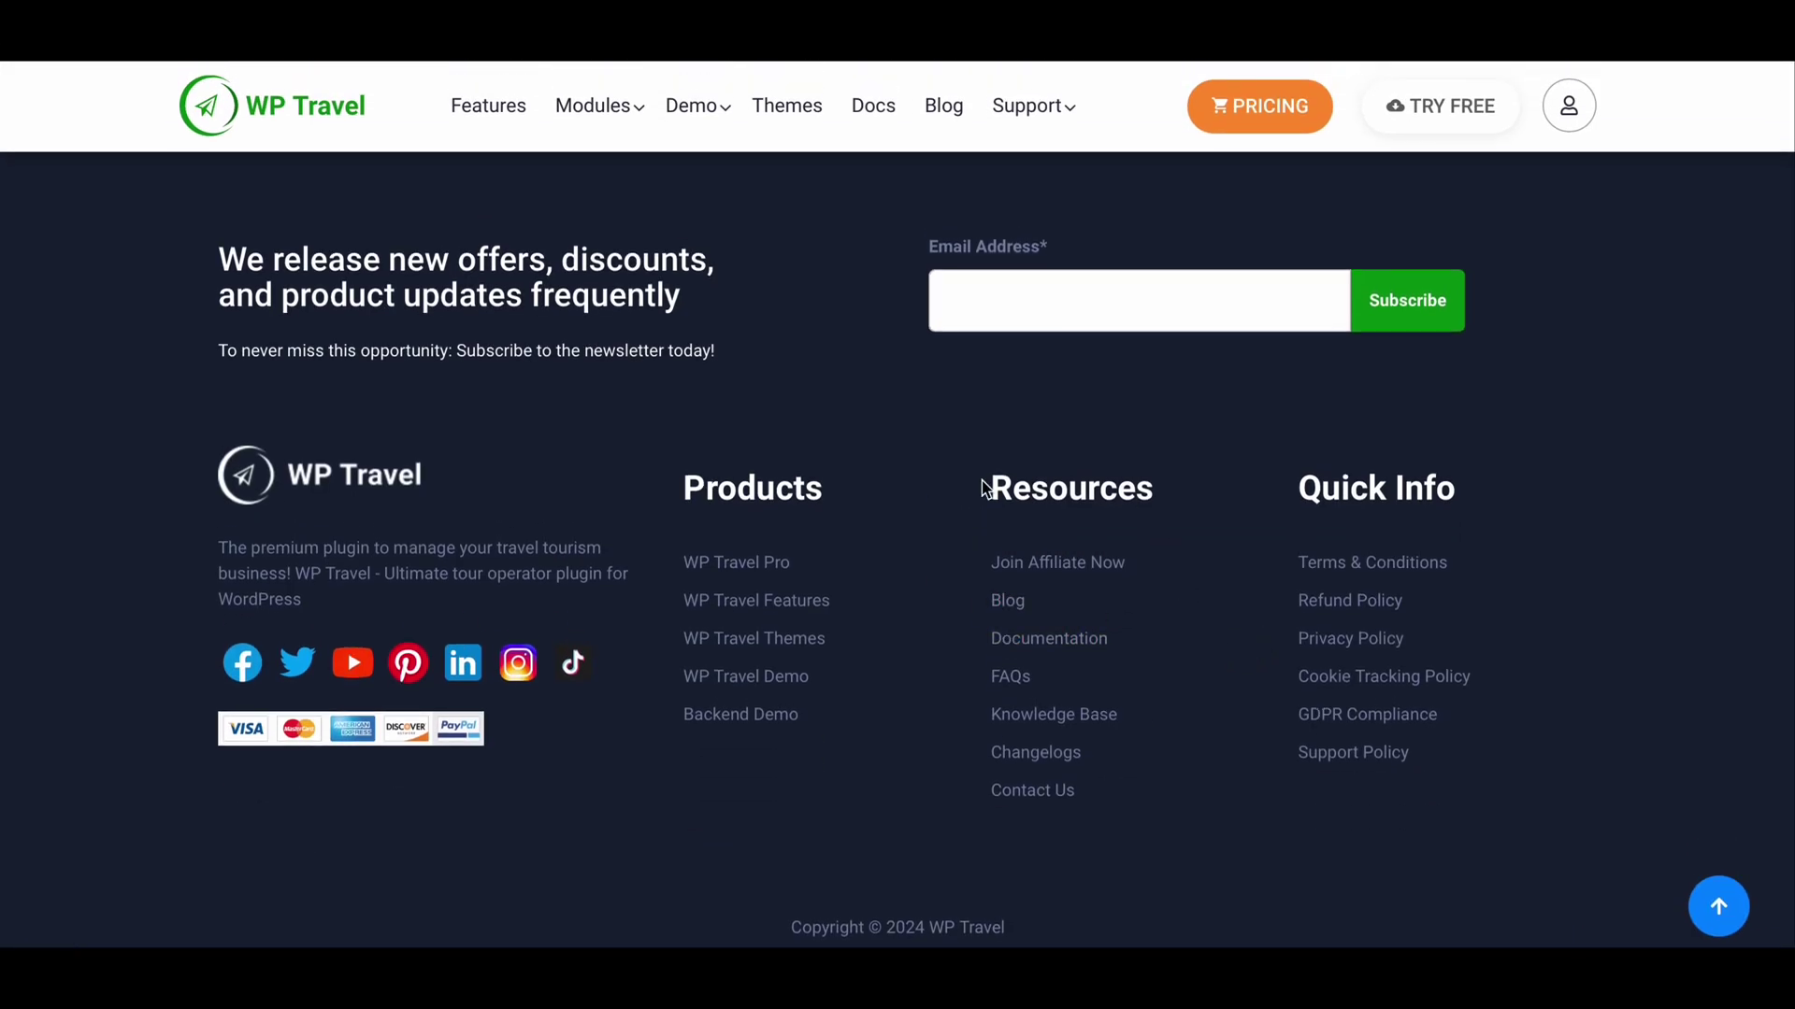
{"action": "scroll", "coordinate": [1108, 601], "scroll_direction": "up", "scroll_amount": 2}
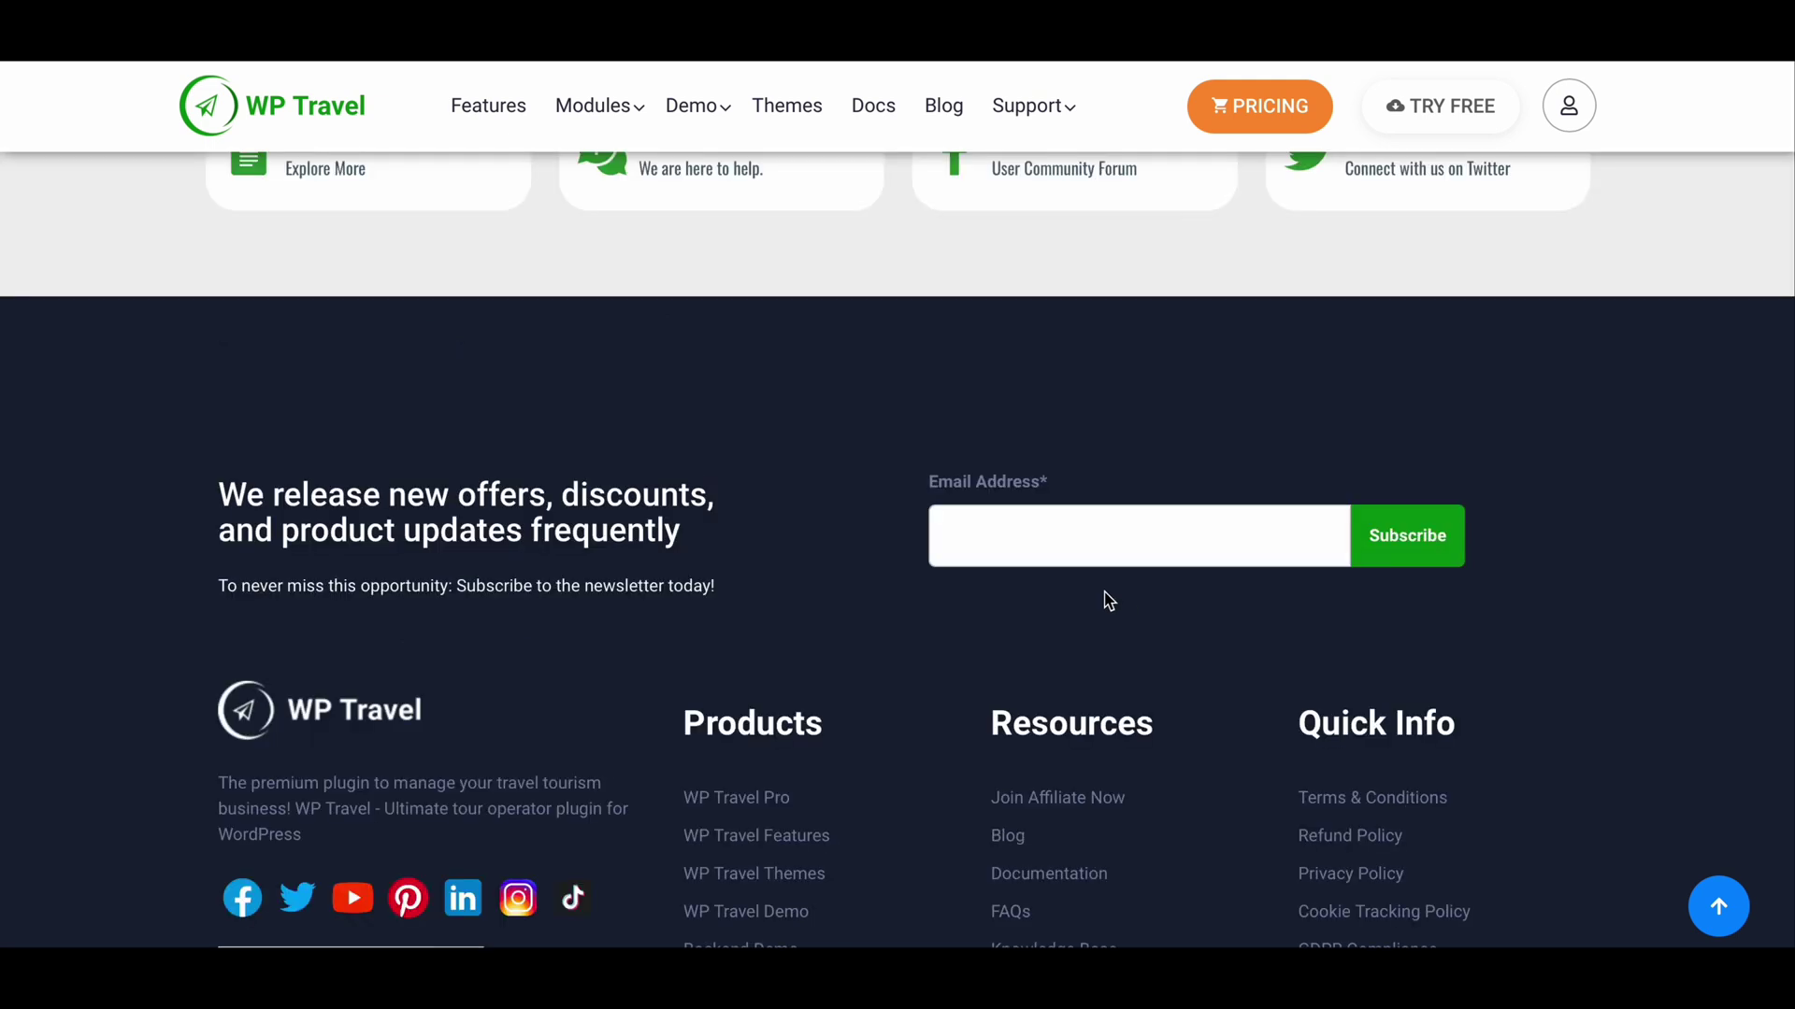
{"action": "left_click", "coordinate": [1093, 799]}
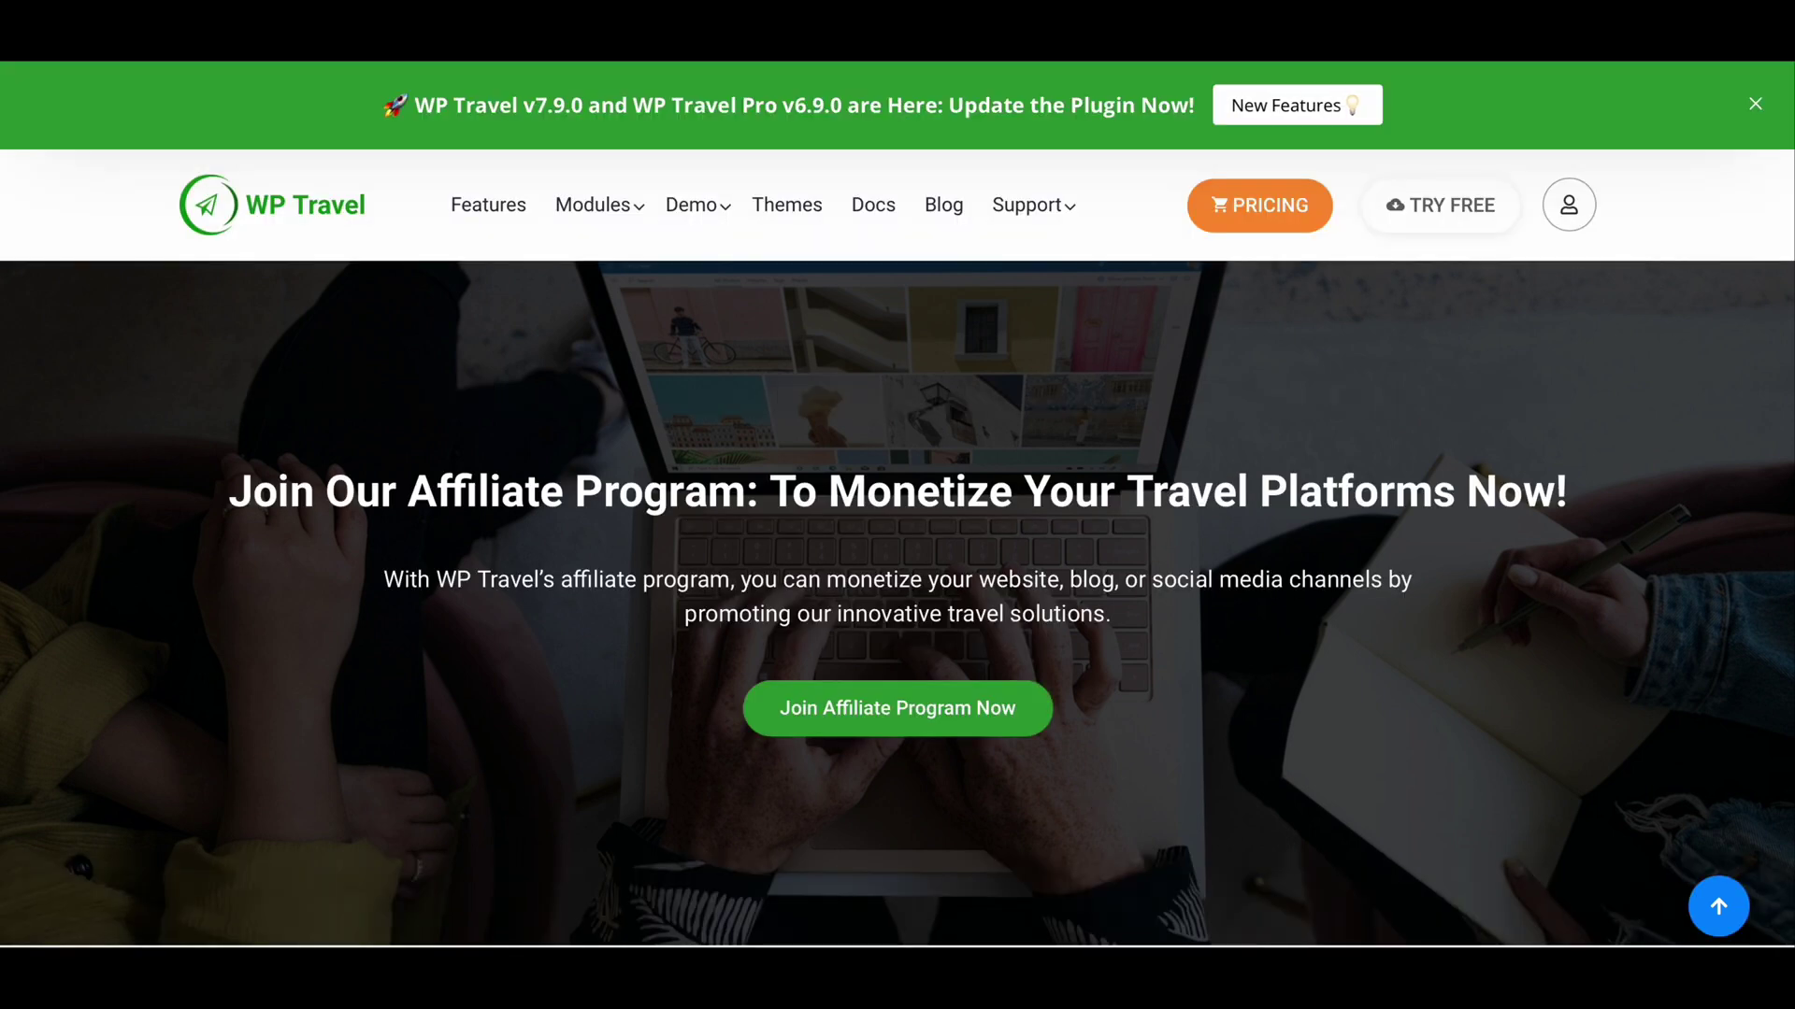
{"action": "scroll", "coordinate": [889, 661], "scroll_direction": "down", "scroll_amount": 1}
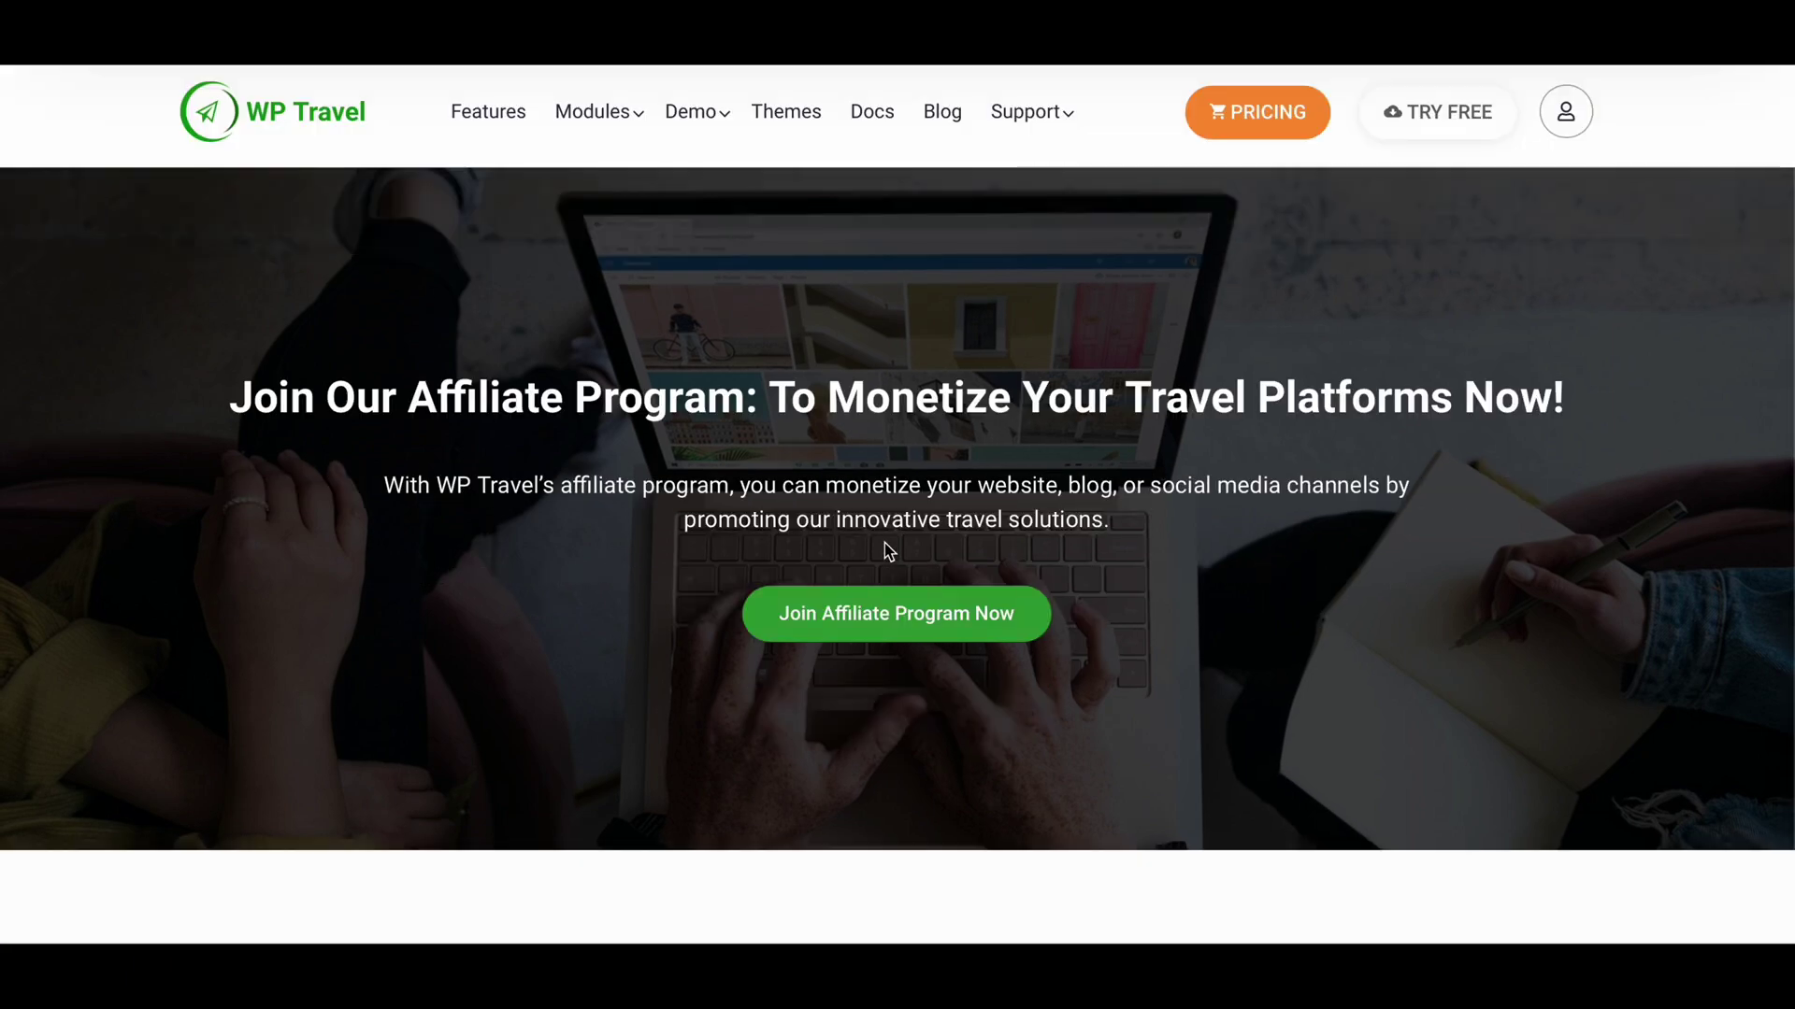
- Fill the signup form with the applicant's name, username, account e-mail and payment e-mail
{"action": "left_click", "coordinate": [889, 610]}
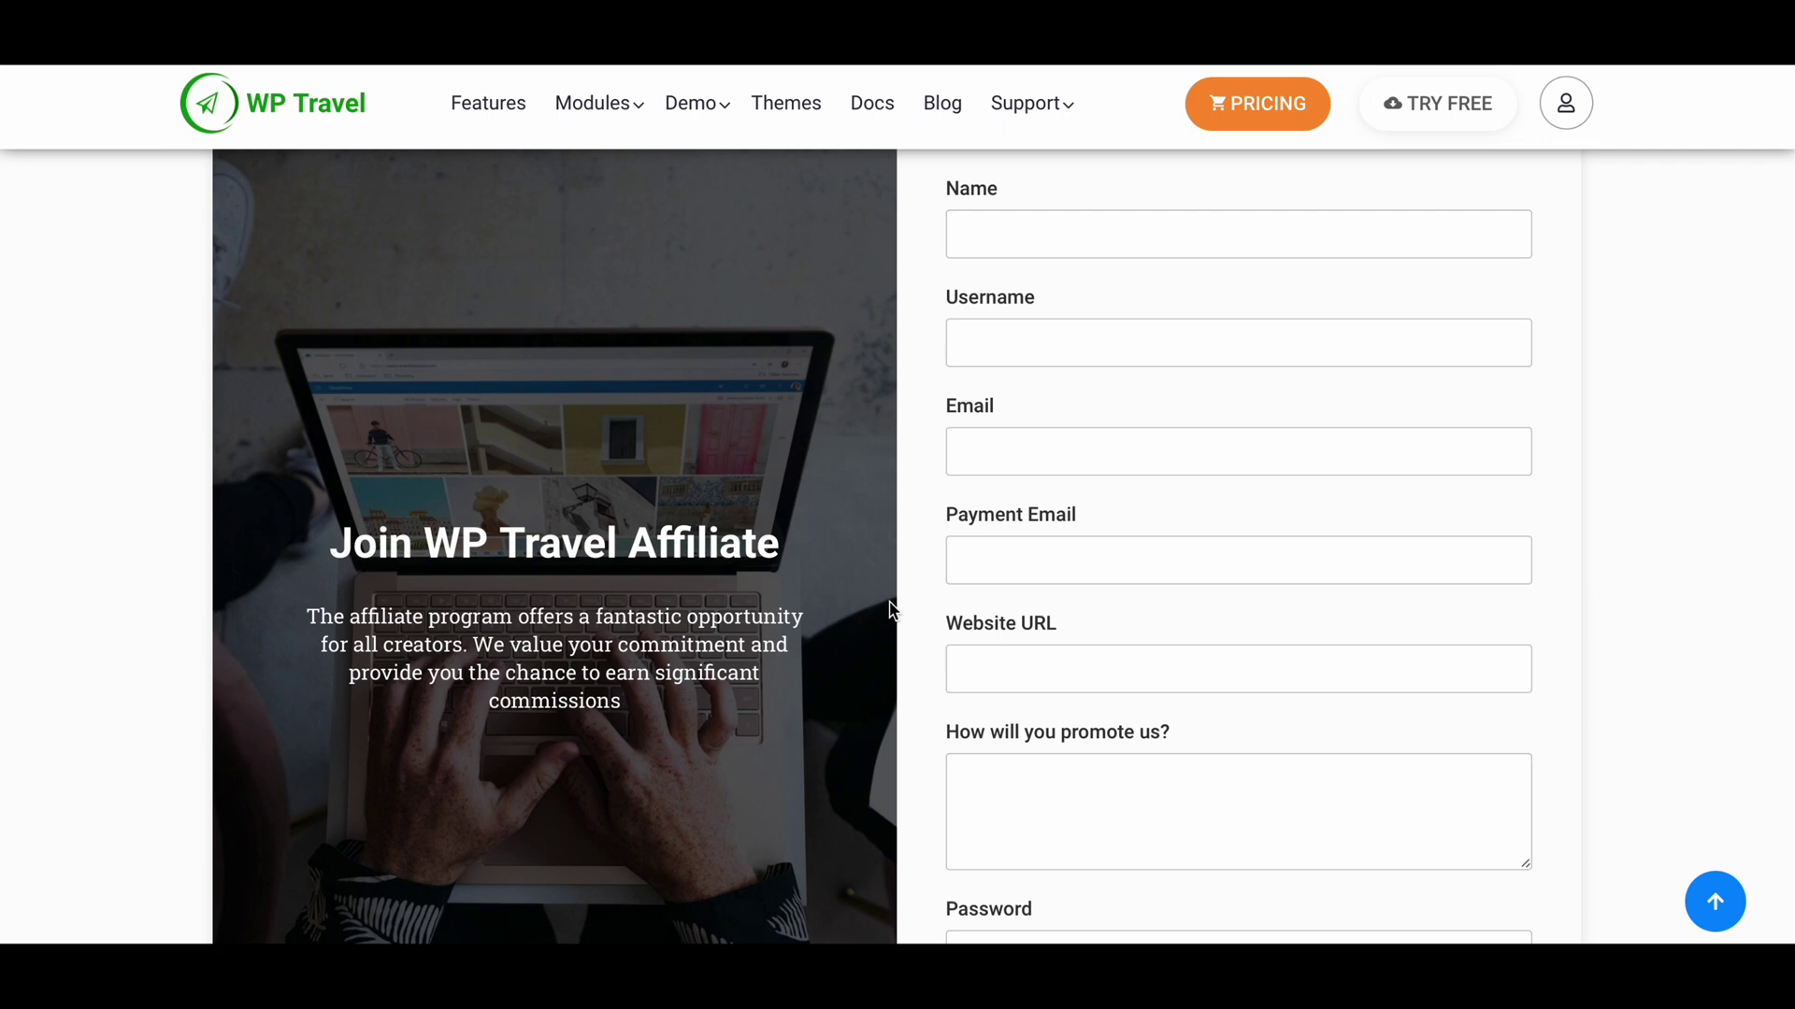
{"action": "left_click", "coordinate": [1049, 235]}
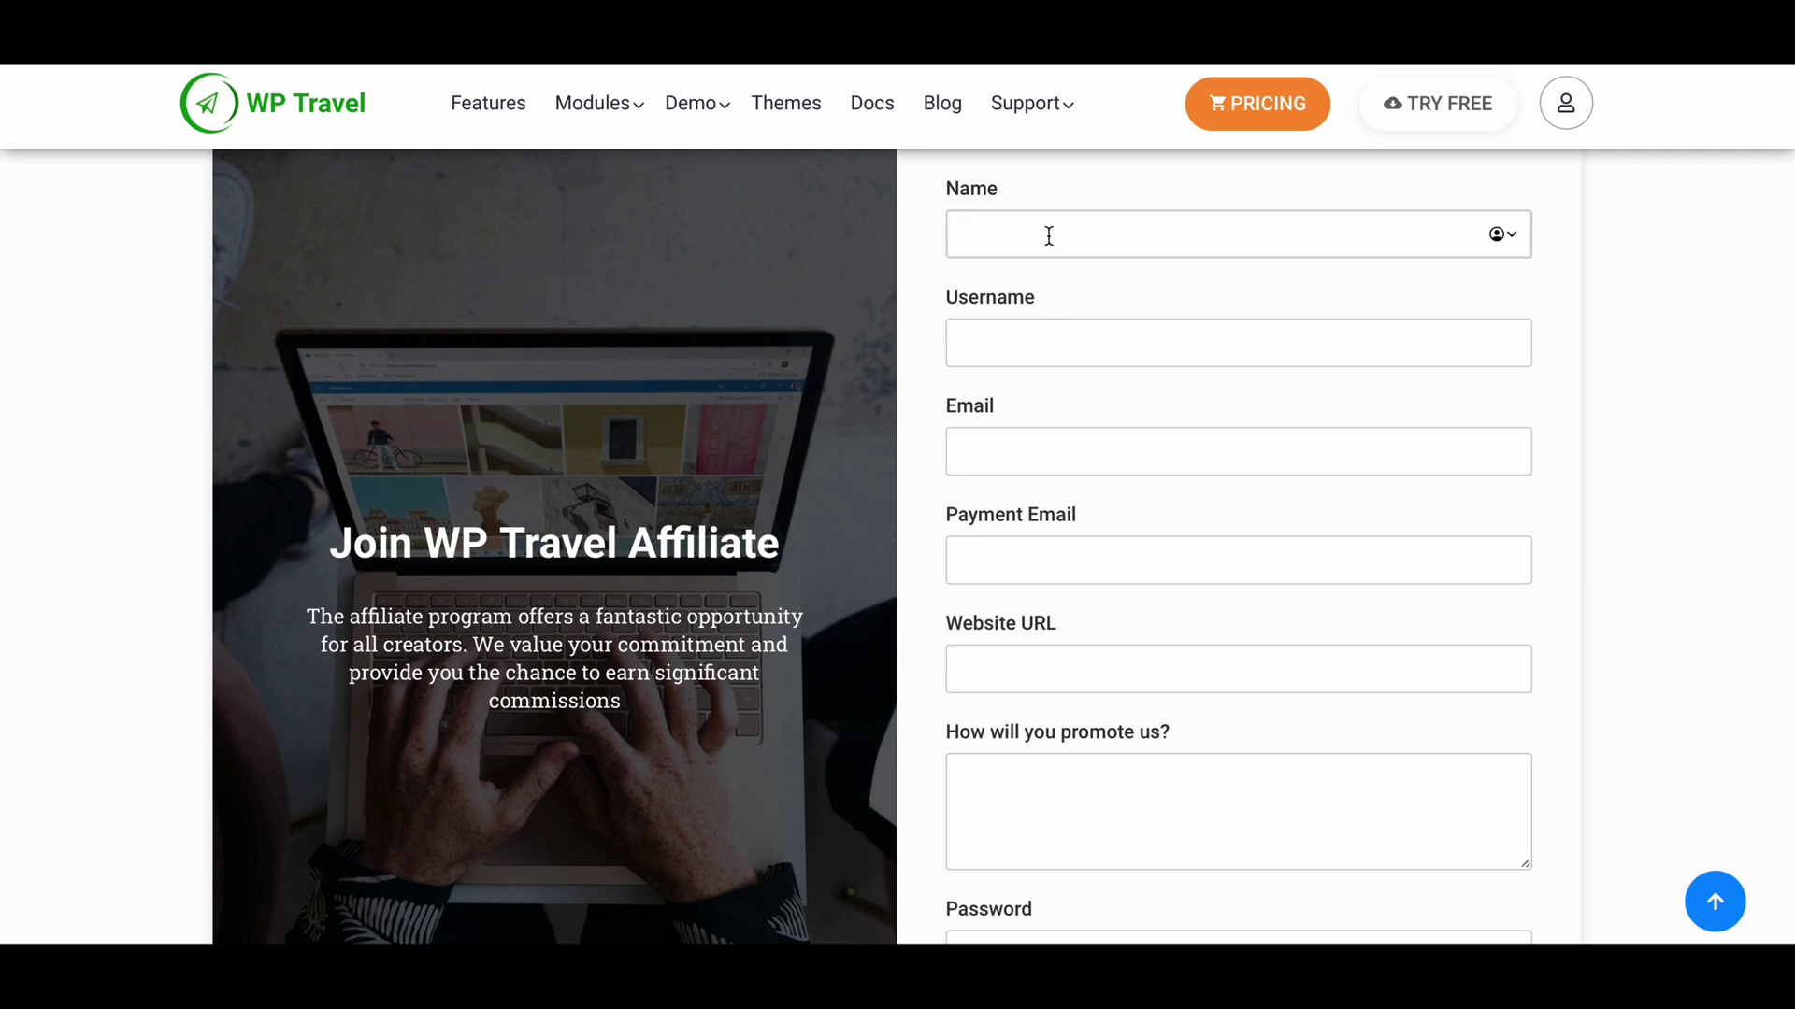
{"action": "type", "text": "john"}
{"action": "left_click", "coordinate": [1034, 336]}
{"action": "type", "text": "john doe"}
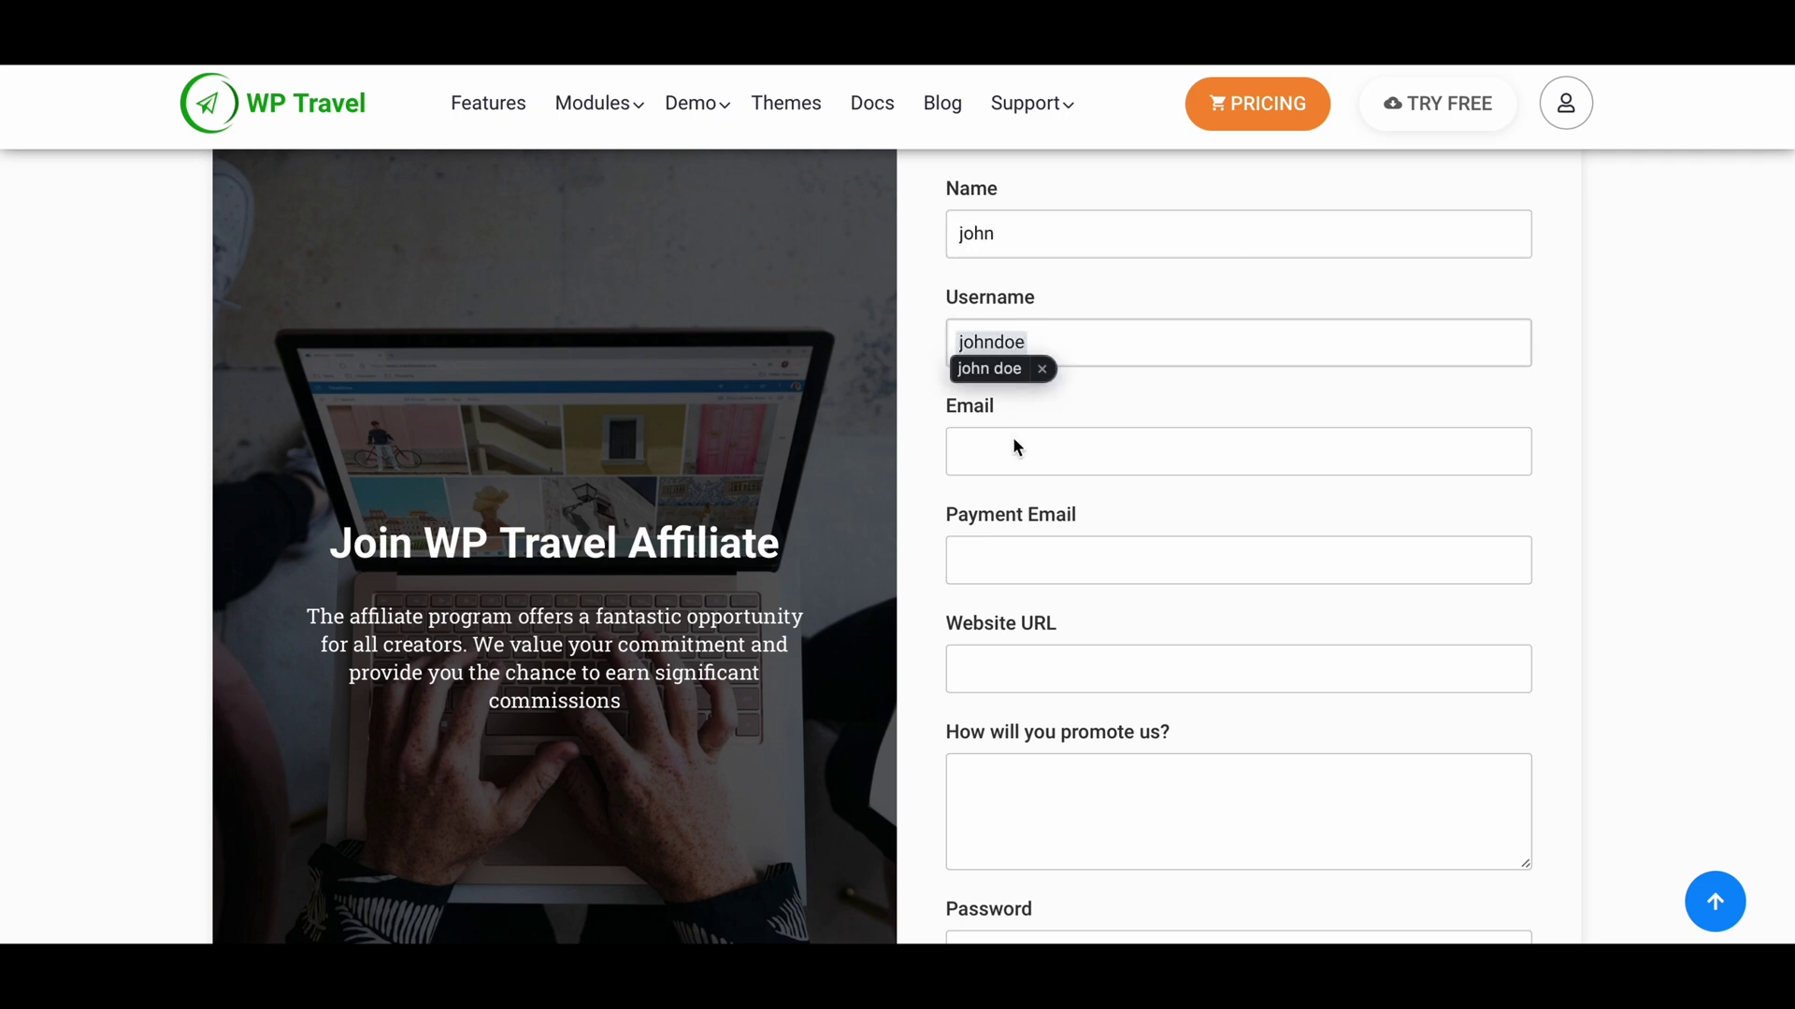
{"action": "left_click", "coordinate": [1005, 446]}
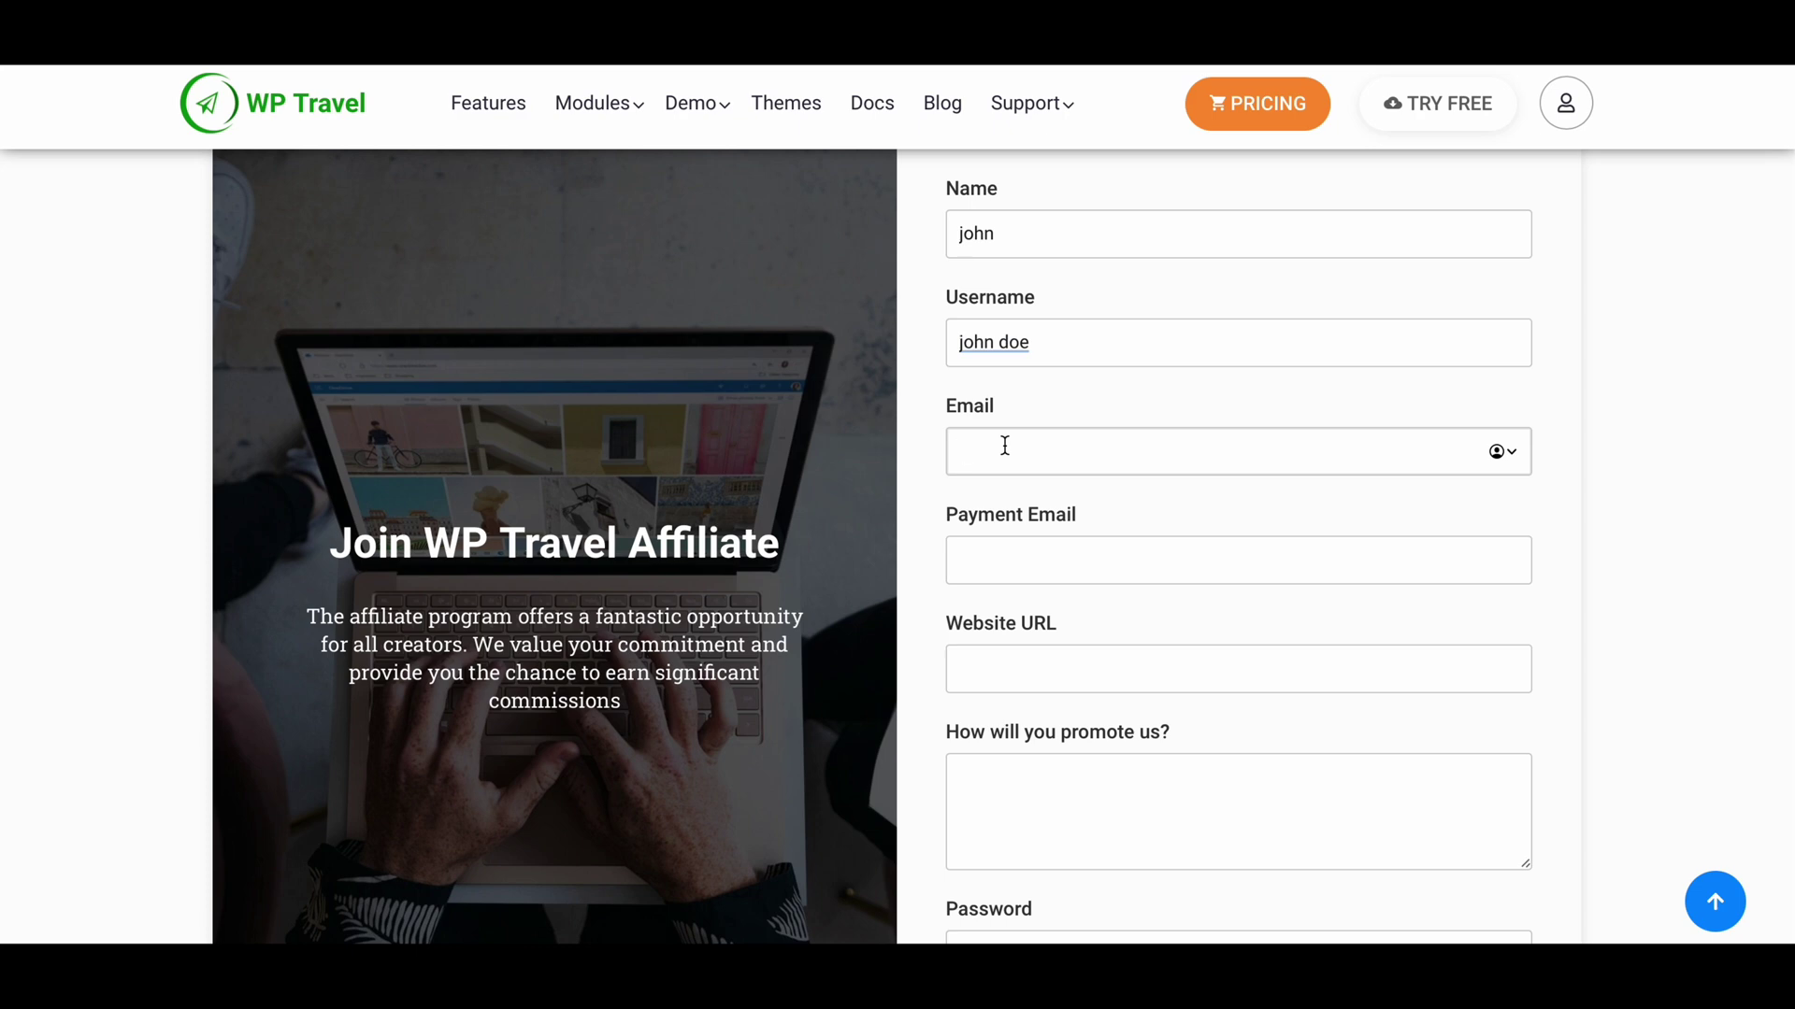
{"action": "key", "text": "ctrl+v"}
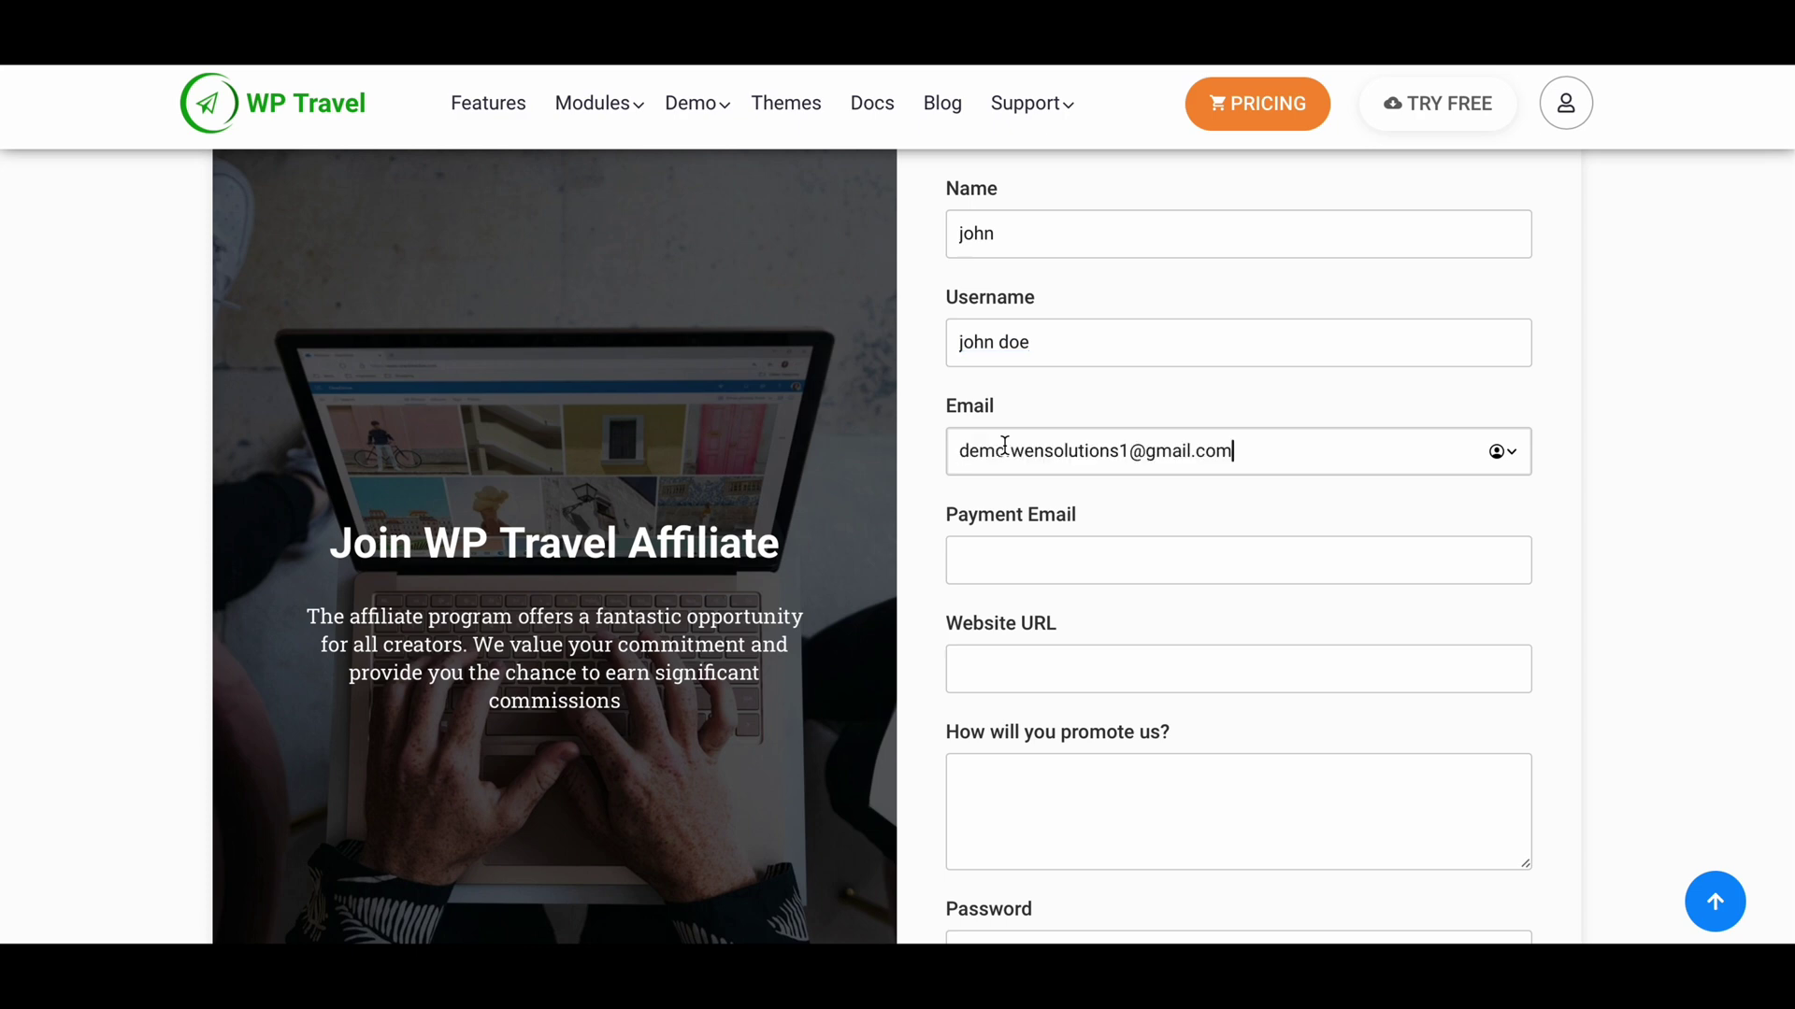
{"action": "left_click", "coordinate": [1025, 557]}
{"action": "key", "text": "ctrl+v"}
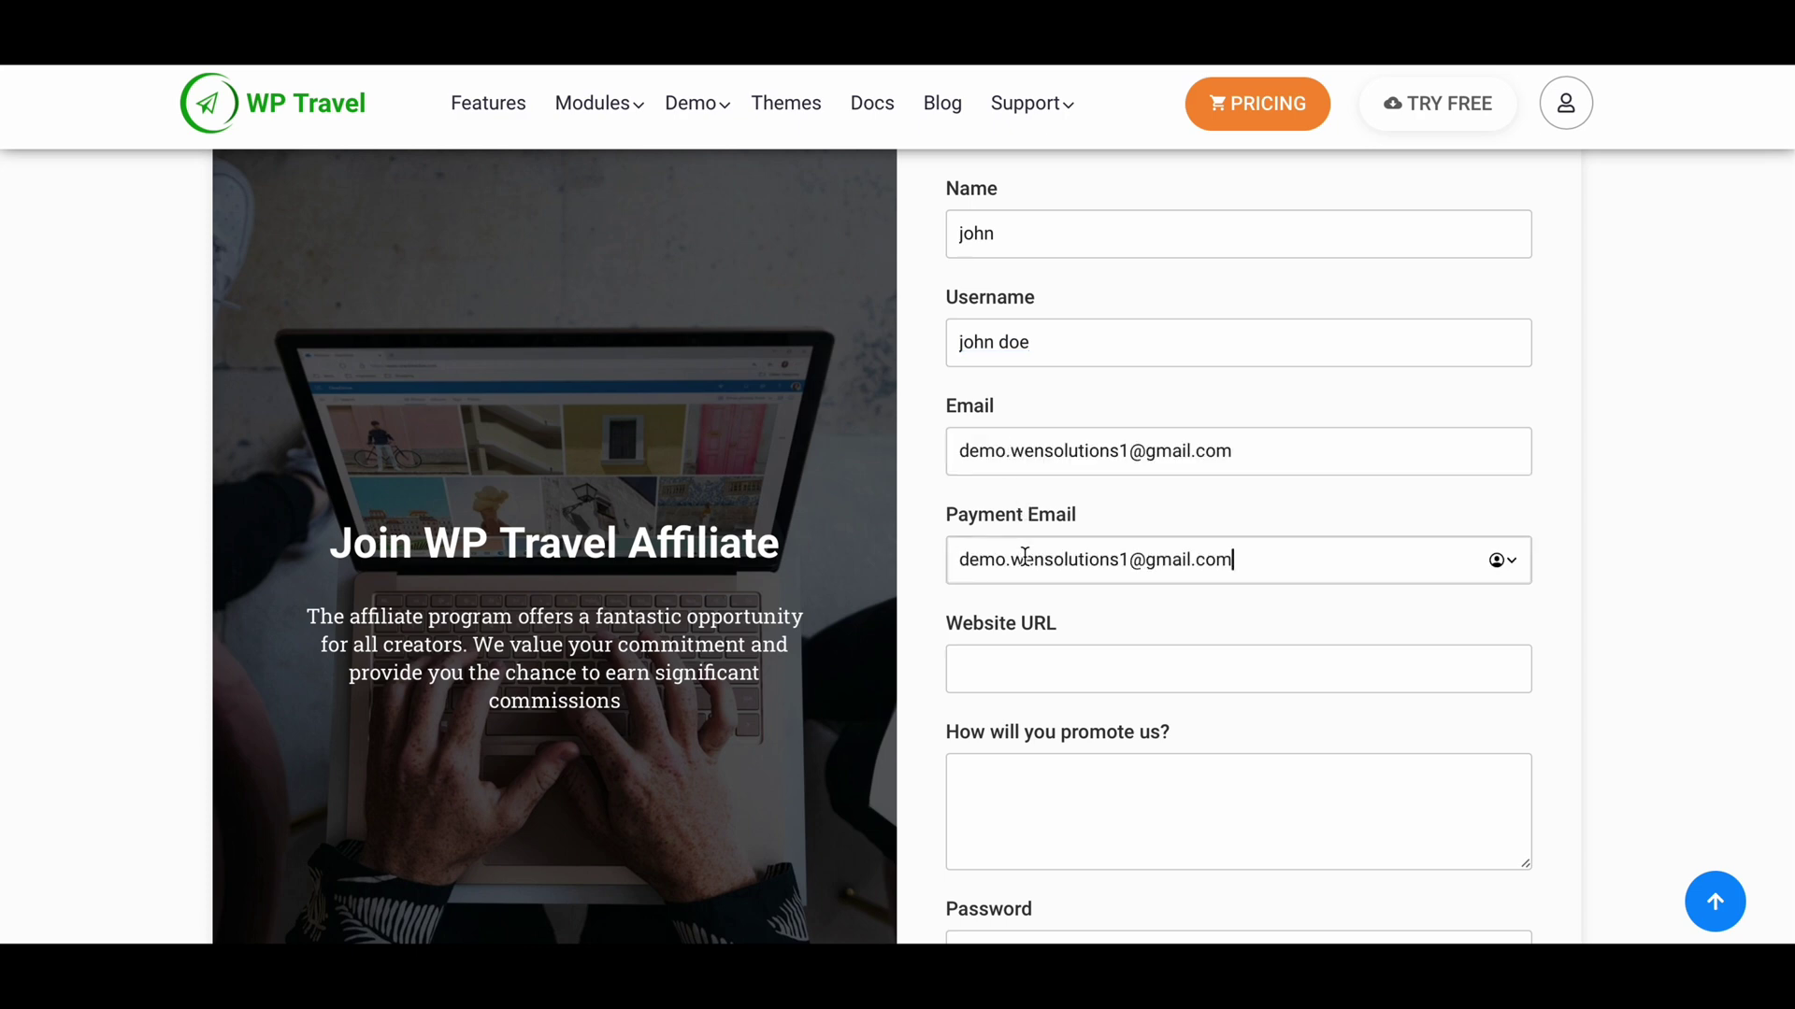
{"action": "left_click", "coordinate": [1040, 666]}
{"action": "type", "text": "www"}
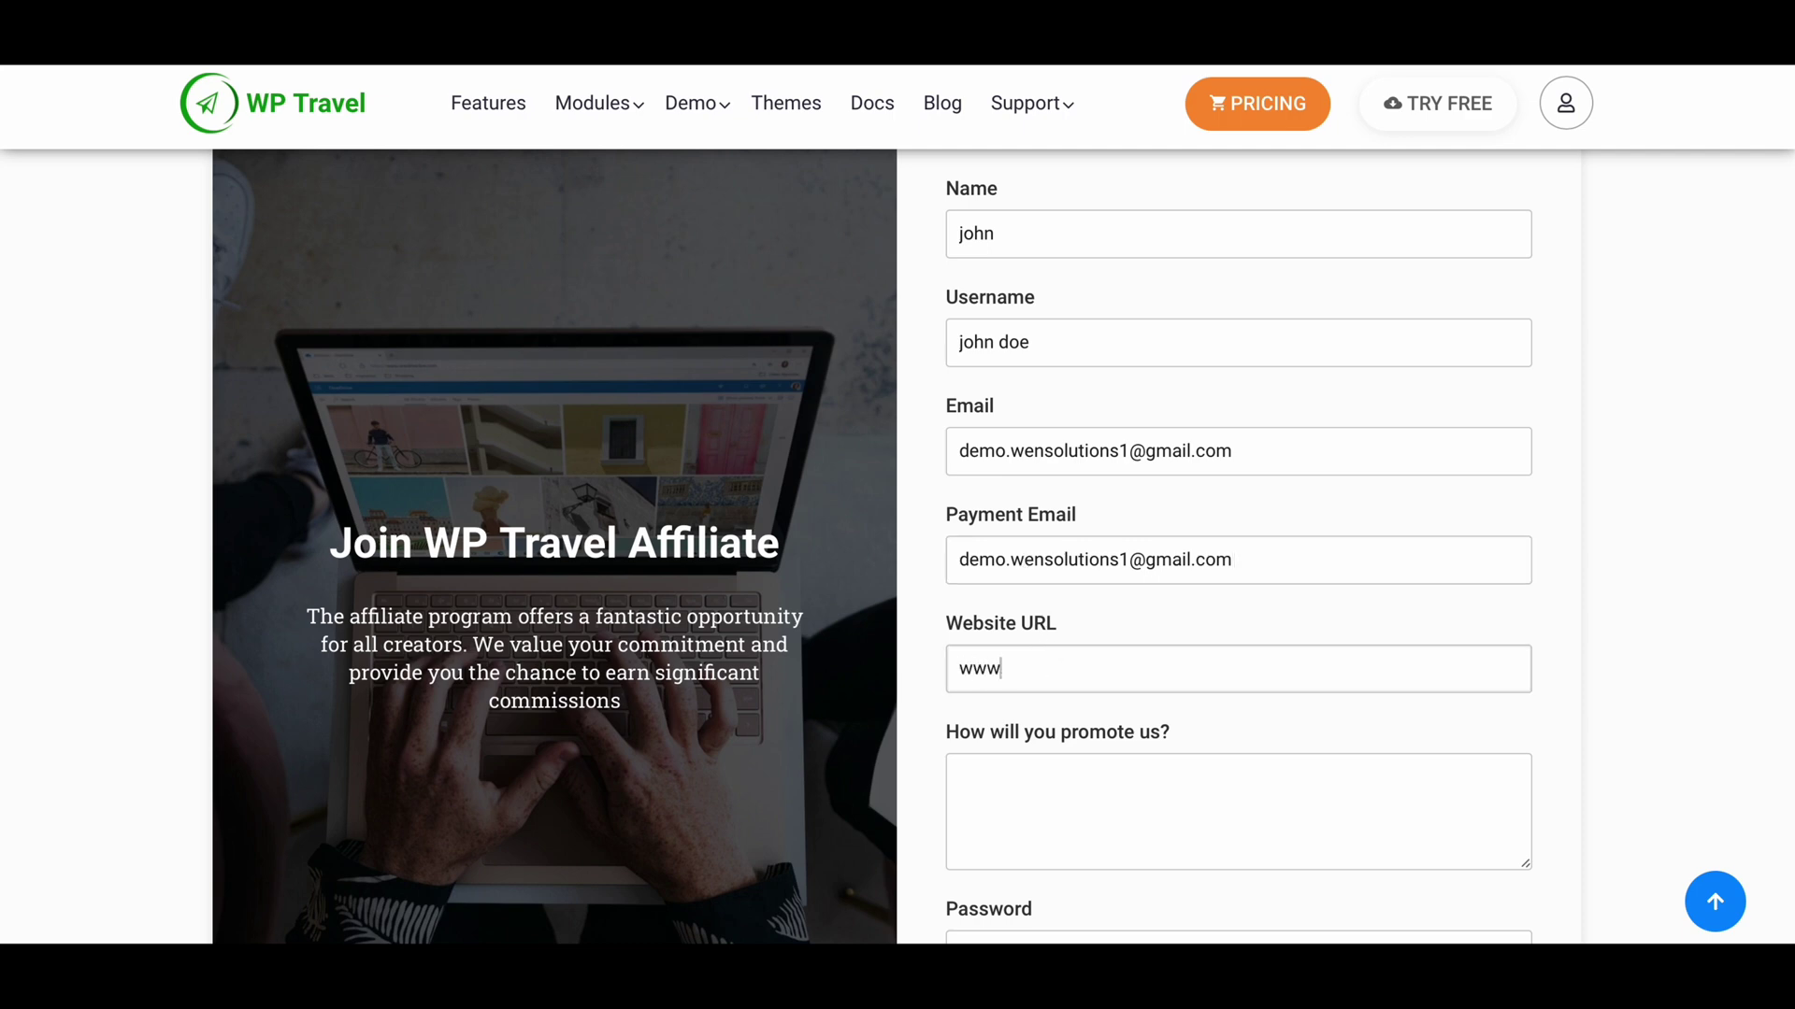
{"action": "type", "text": ".wensolutions.com"}
{"action": "left_click", "coordinate": [1051, 785]}
{"action": "type", "text": "blog"}
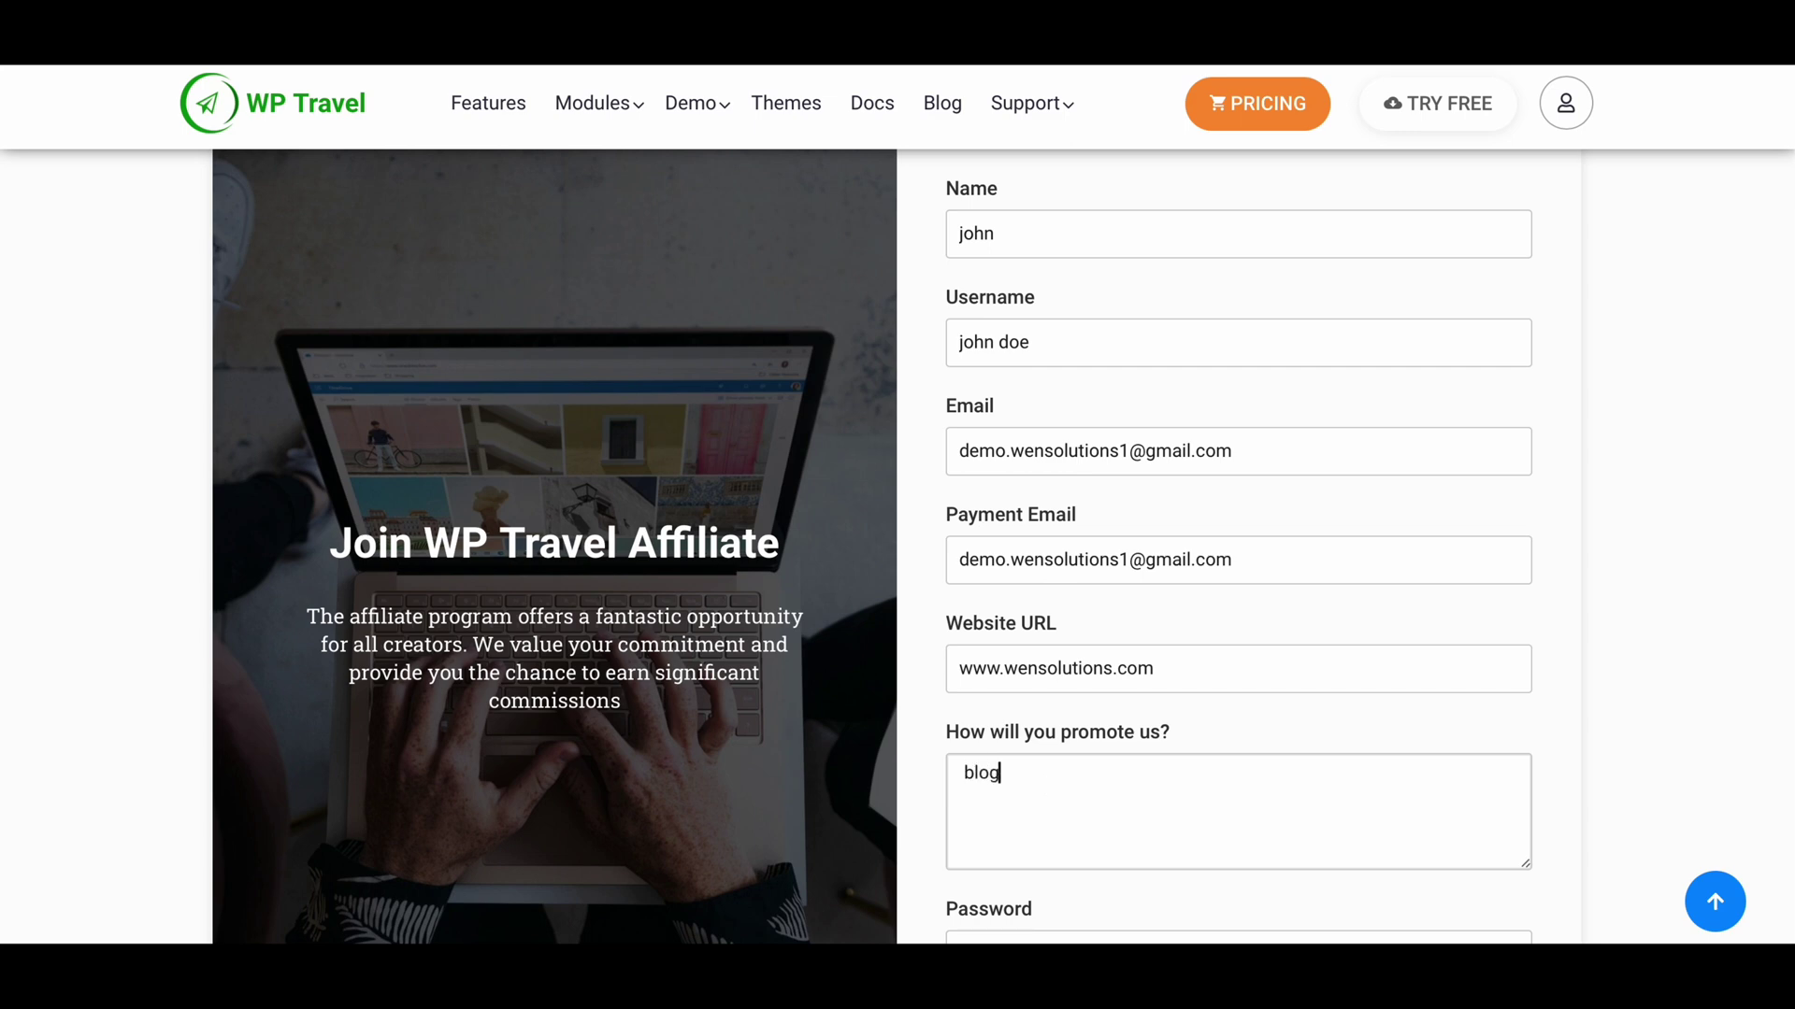
{"action": "type", "text": " and youtube"}
{"action": "scroll", "coordinate": [1262, 781], "scroll_direction": "down", "scroll_amount": 2}
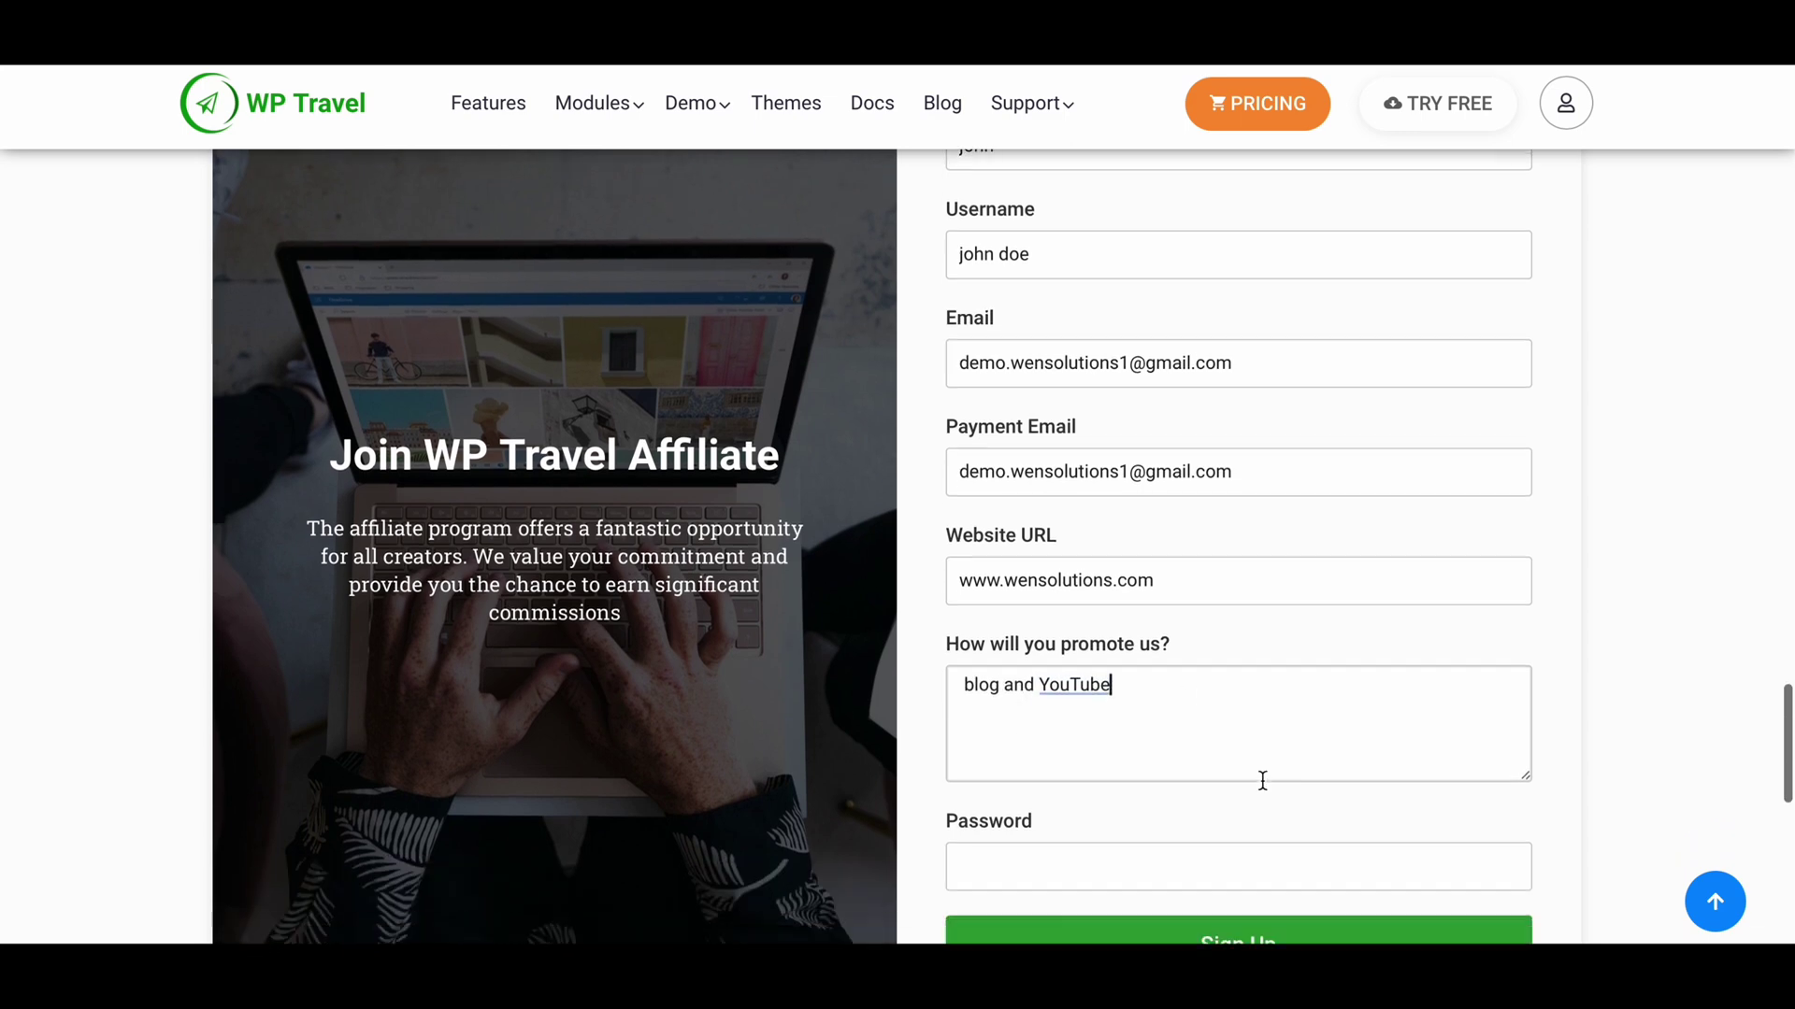
{"action": "left_click", "coordinate": [1234, 790]}
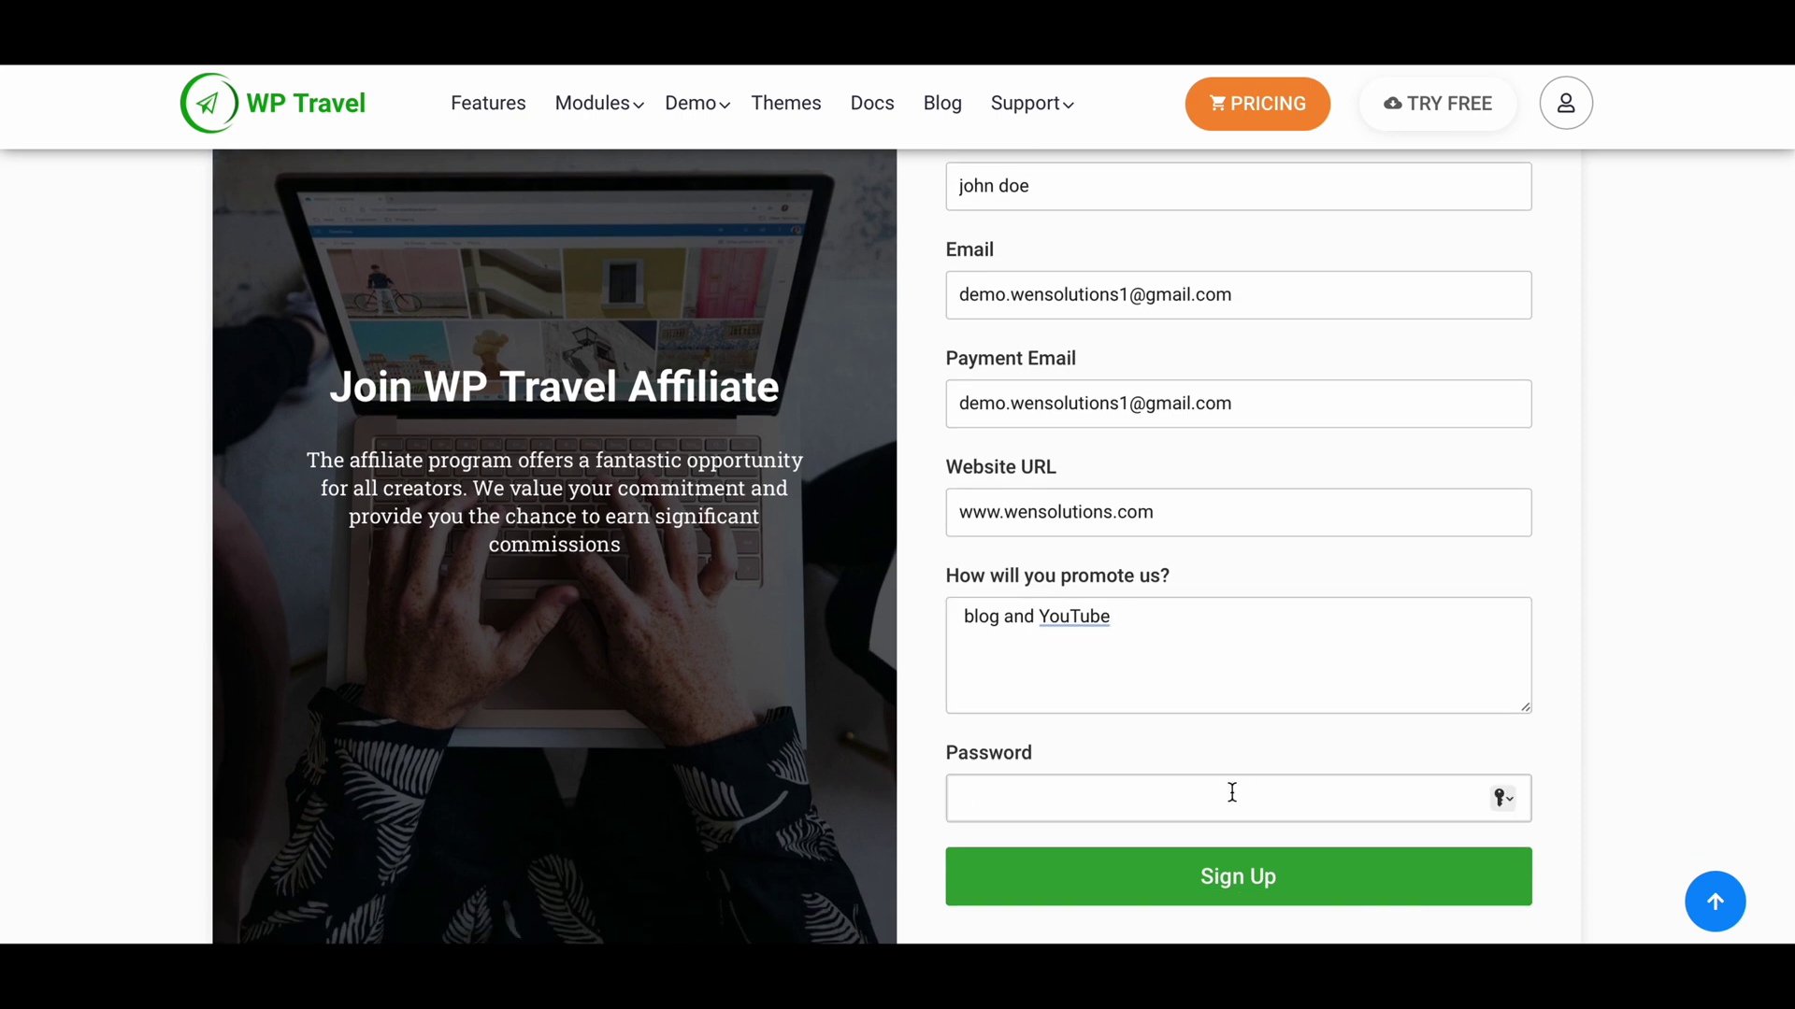
{"action": "type", "text": "•••••••••••••"}
{"action": "left_click", "coordinate": [1124, 860]}
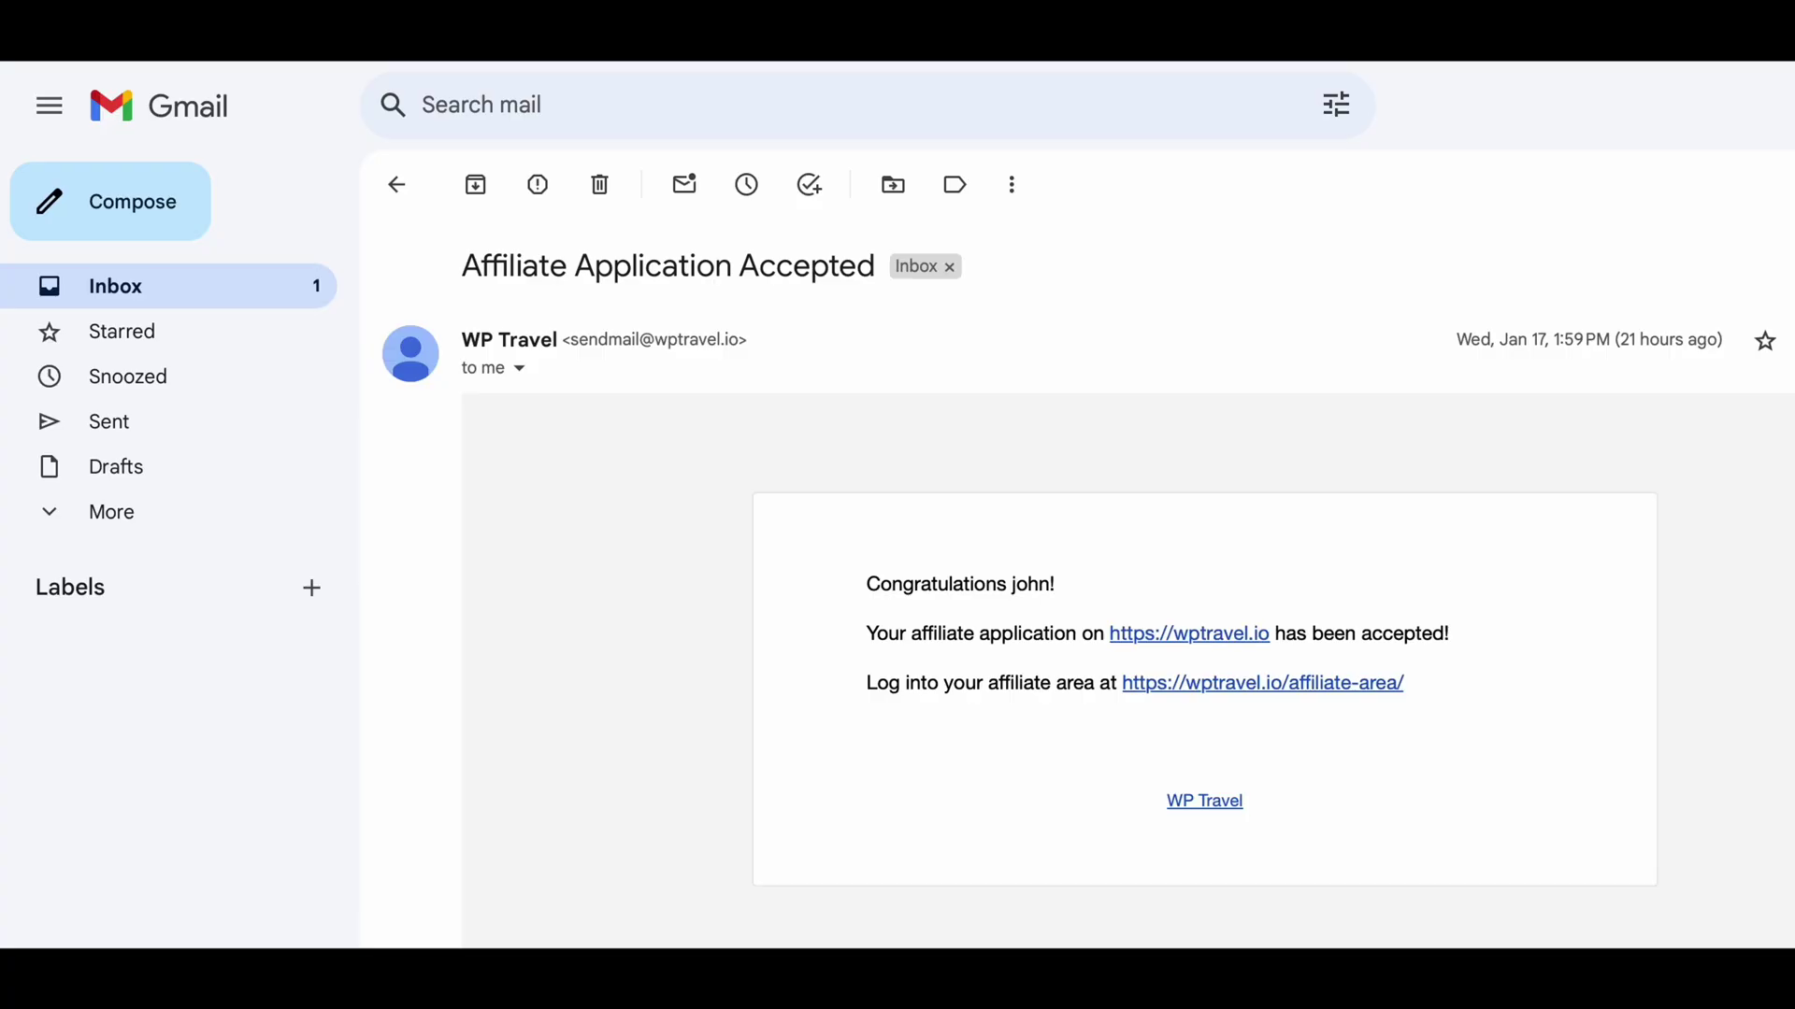
- Log into the Affiliate Area from the e-mail's link using the account username and password
{"action": "left_click", "coordinate": [1222, 690]}
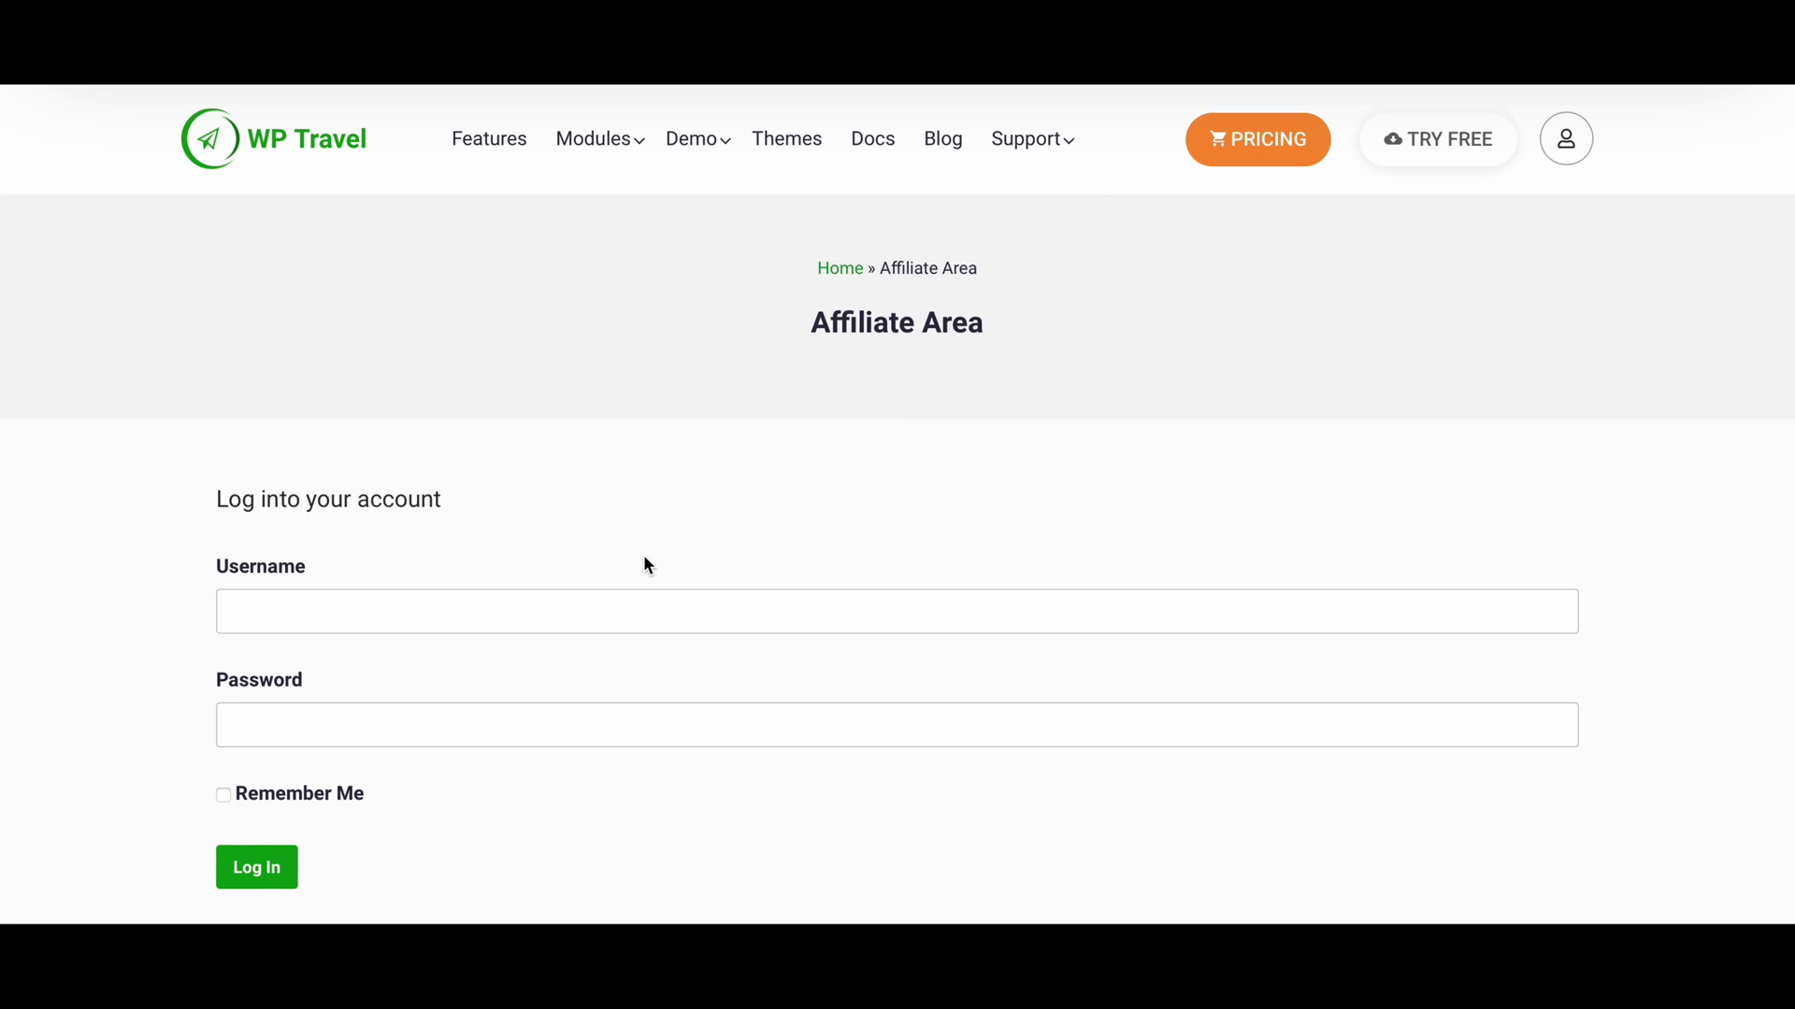
{"action": "left_click", "coordinate": [525, 612]}
{"action": "type", "text": "joh"}
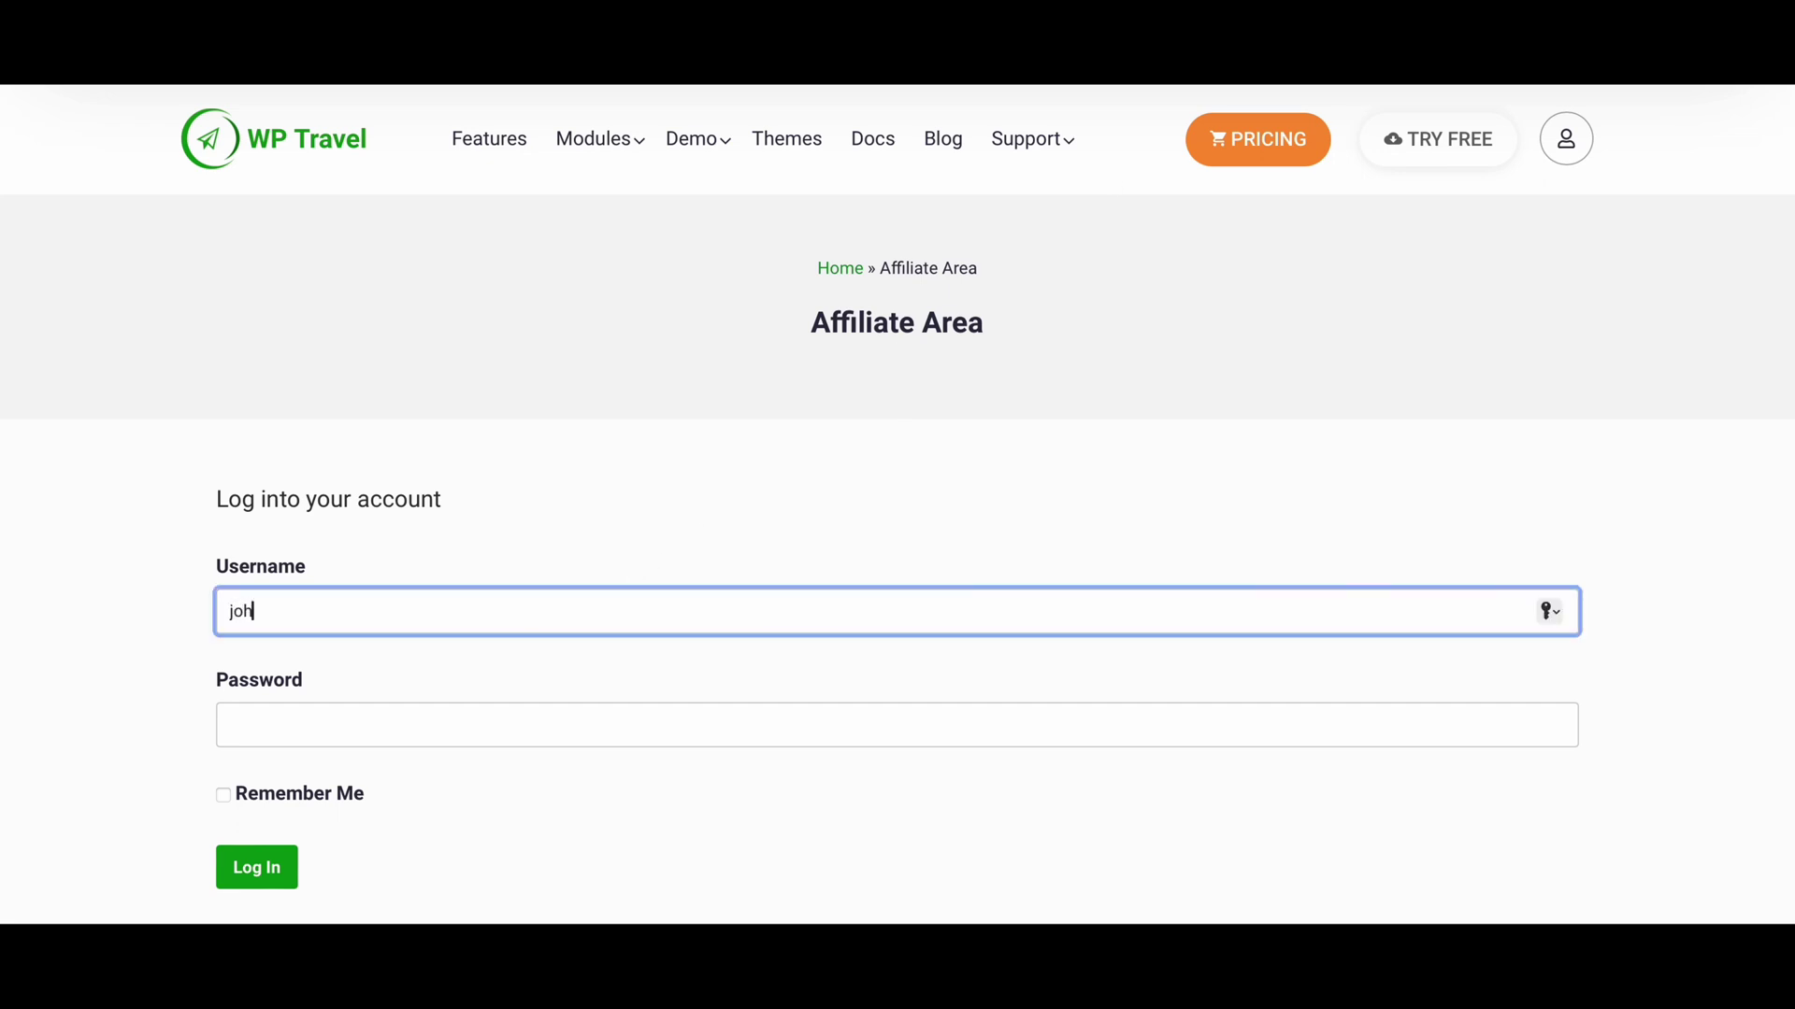
{"action": "type", "text": "n doe"}
{"action": "left_click", "coordinate": [417, 718]}
{"action": "type", "text": "•••••••"}
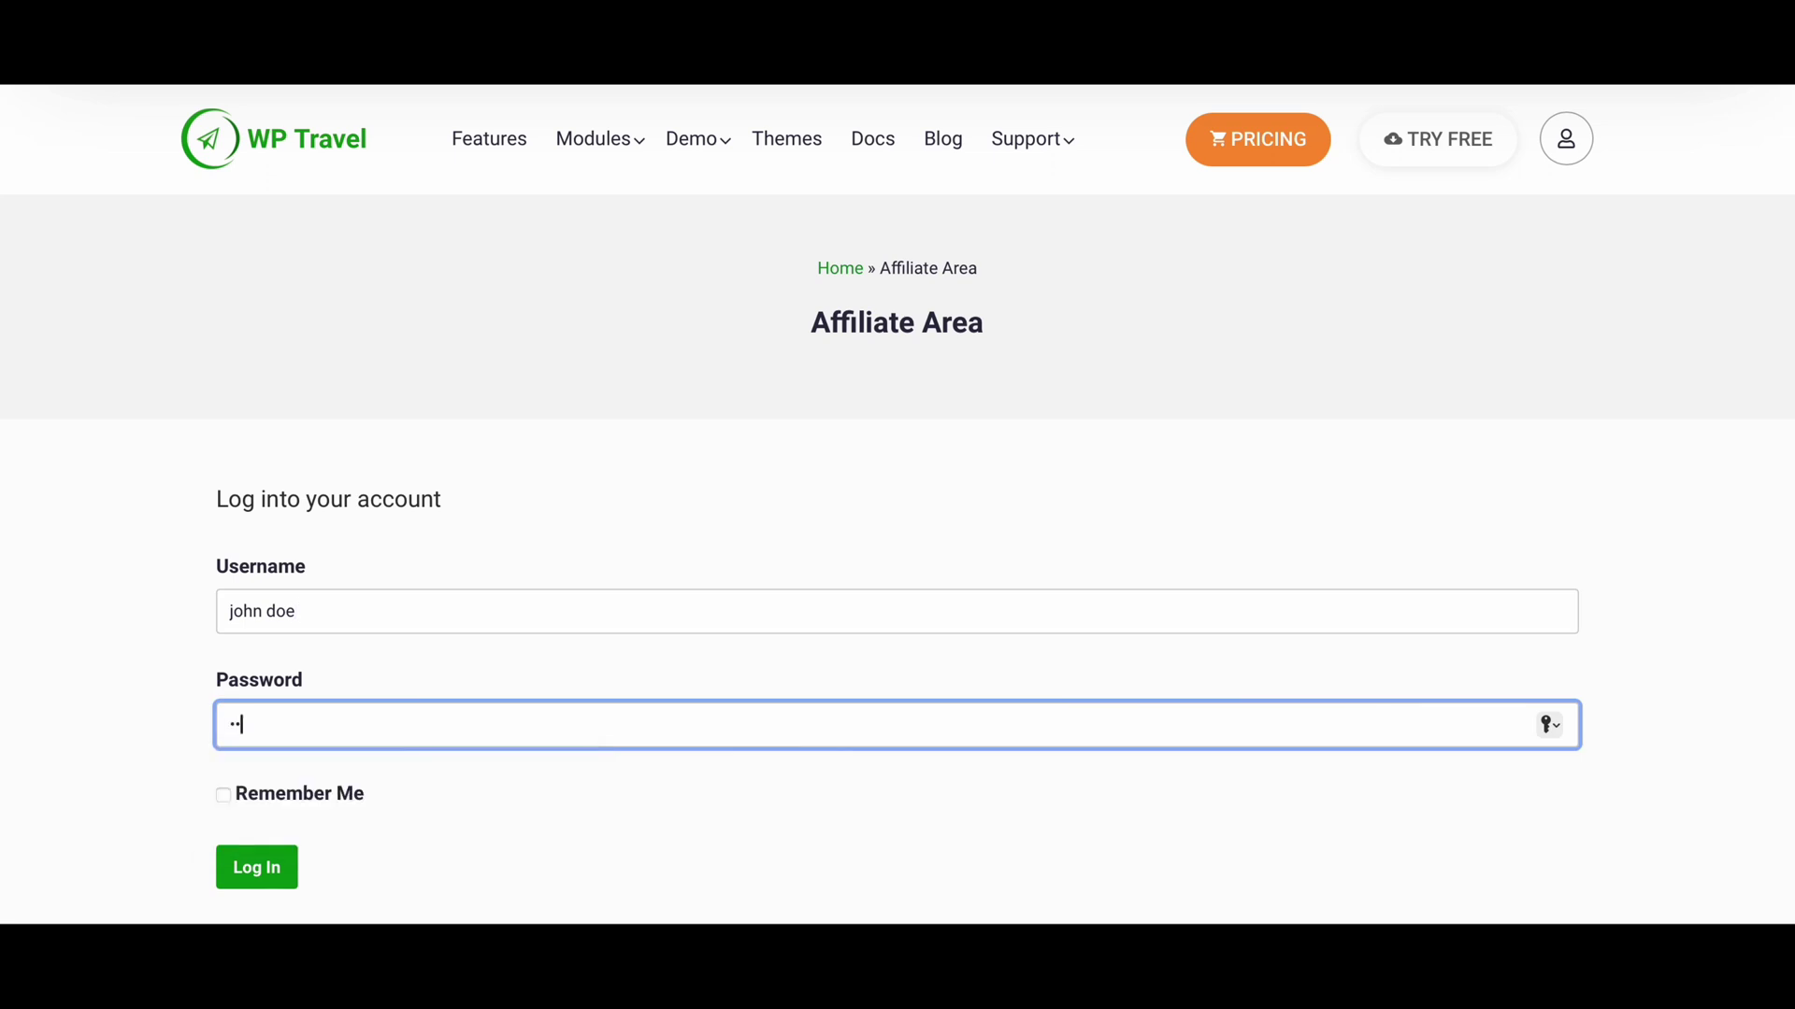
{"action": "type", "text": "••••••"}
{"action": "key", "text": "Return"}
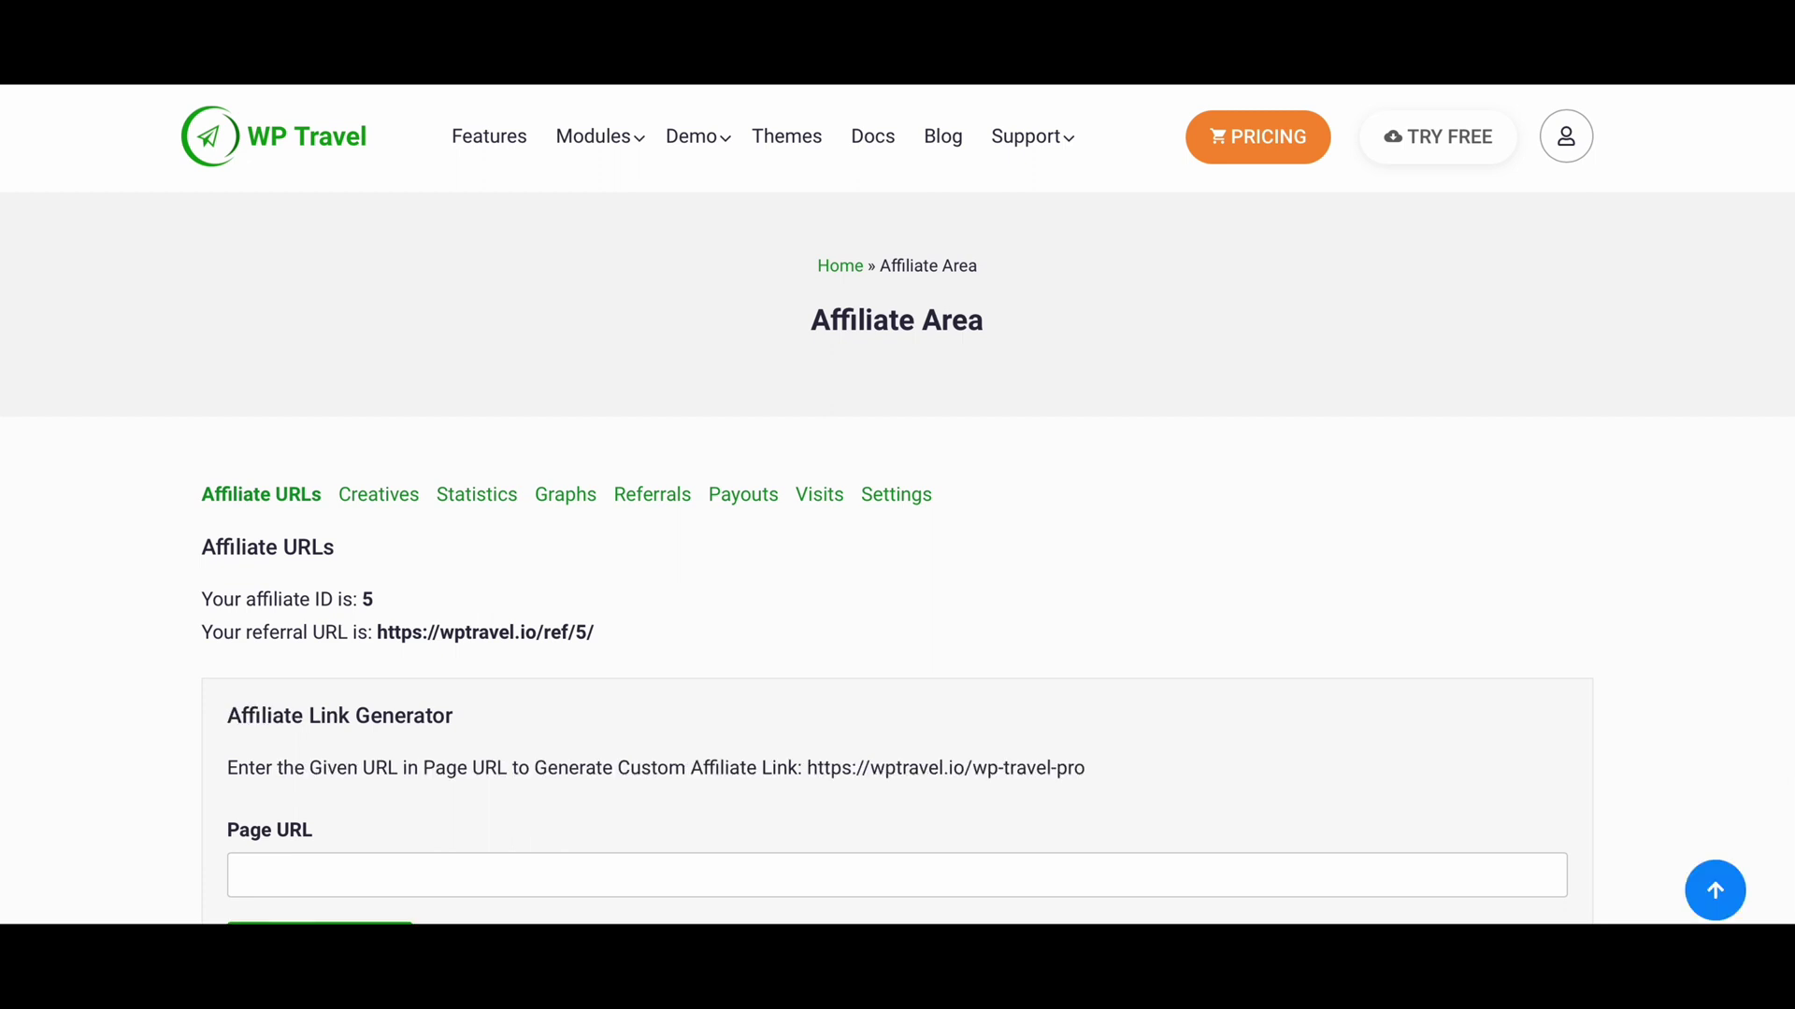
- Generate a custom affiliate link from the example wp-travel-pro URL pasted into Page URL
{"action": "scroll", "coordinate": [761, 662], "scroll_direction": "down", "scroll_amount": 3}
{"action": "scroll", "coordinate": [760, 660], "scroll_direction": "down", "scroll_amount": 1}
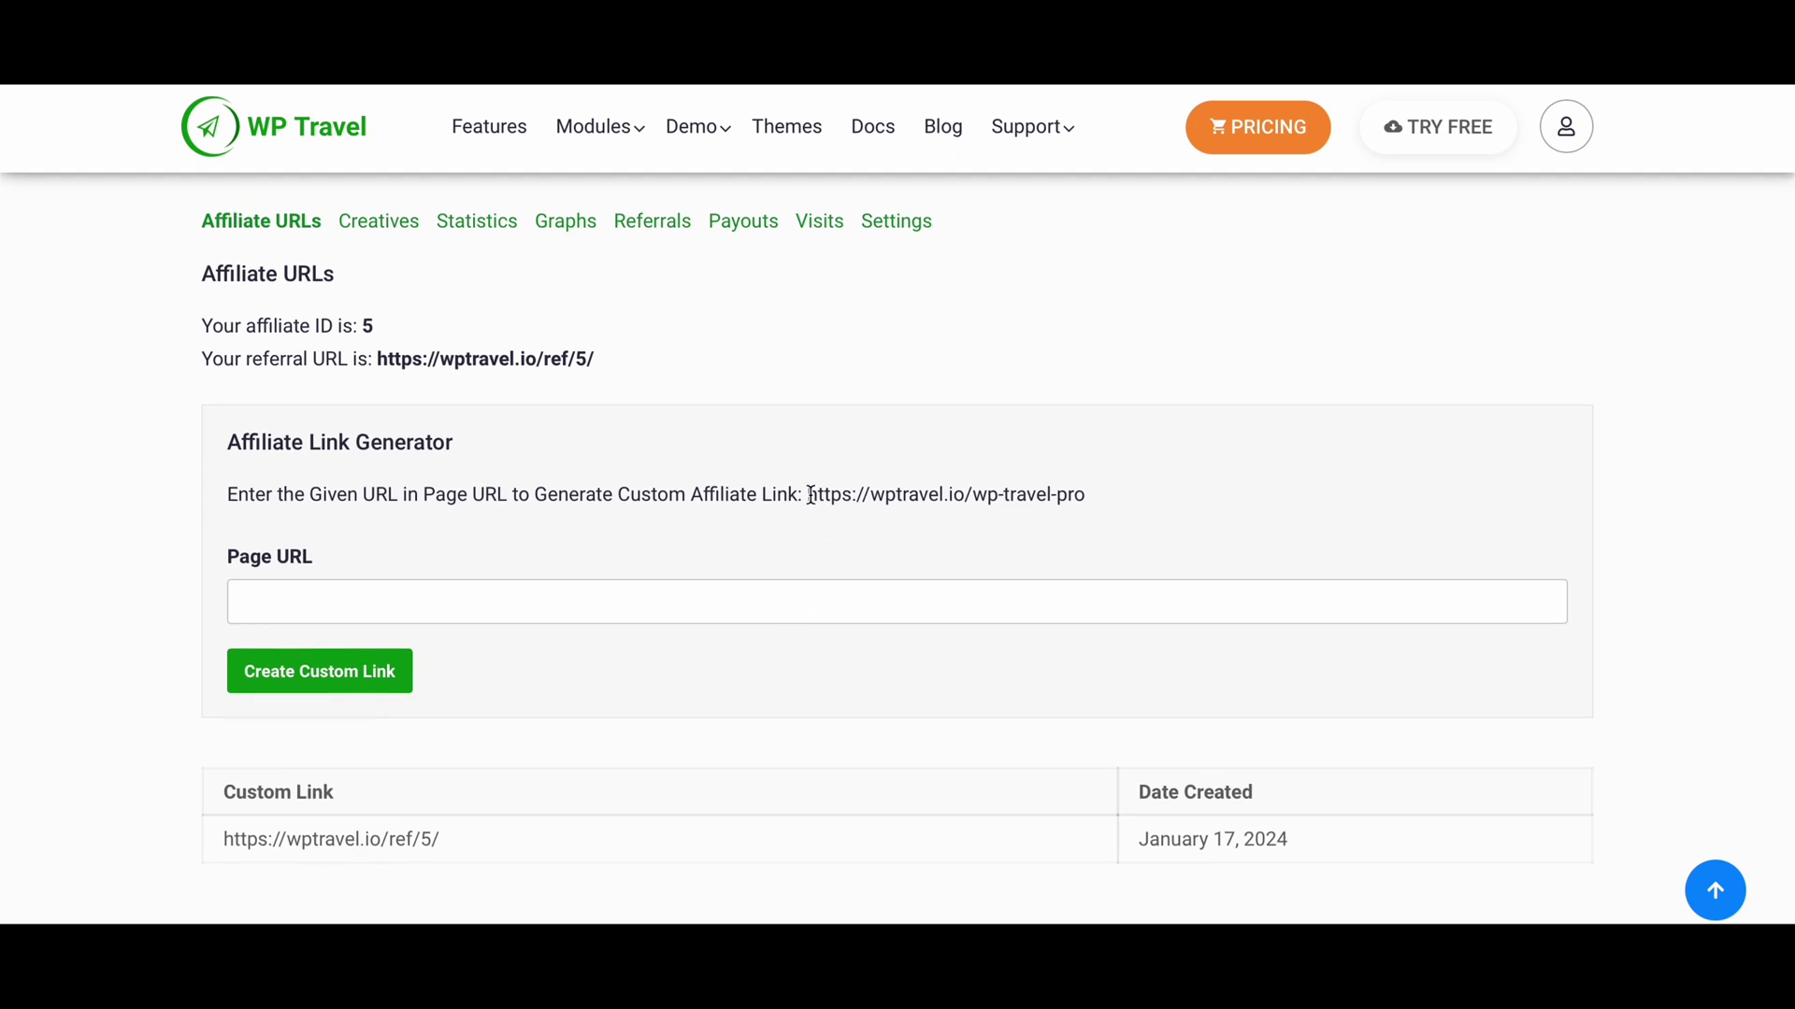
{"action": "left_click_drag", "start_coordinate": [810, 495], "coordinate": [1099, 514]}
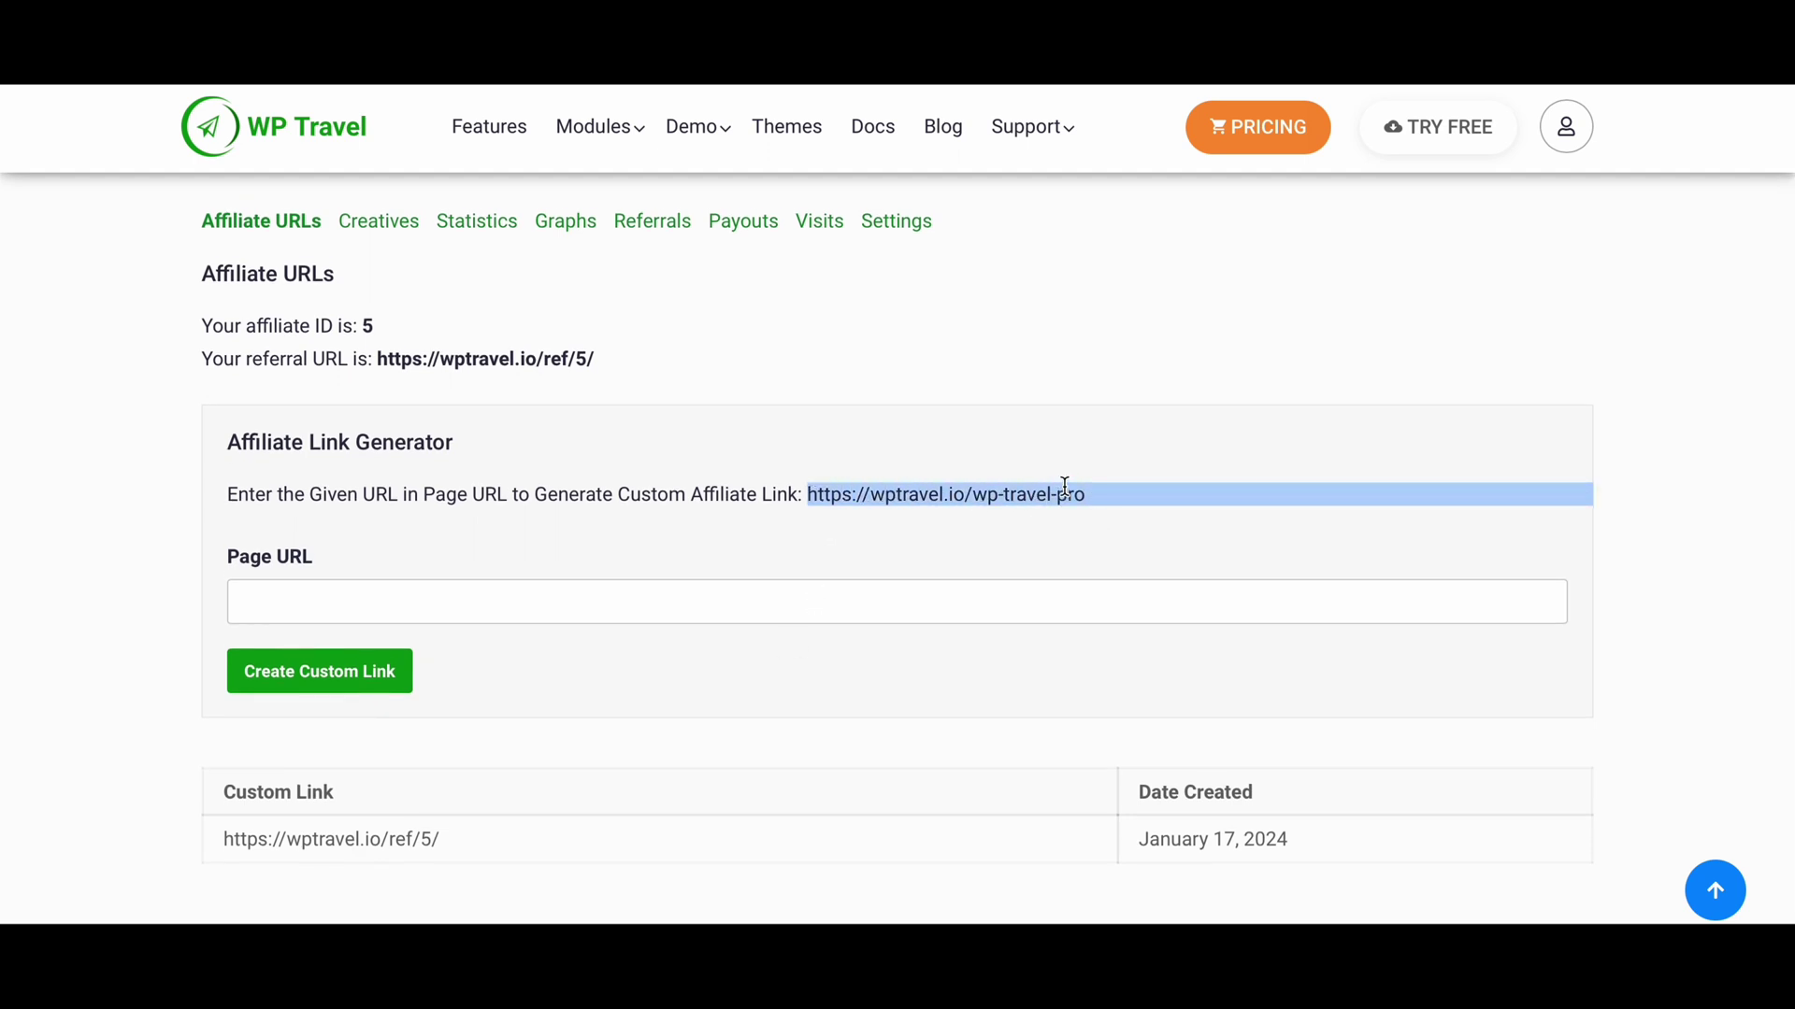
{"action": "right_click", "coordinate": [1067, 493]}
{"action": "left_click", "coordinate": [1113, 685]}
{"action": "left_click", "coordinate": [886, 606]}
{"action": "right_click", "coordinate": [891, 612]}
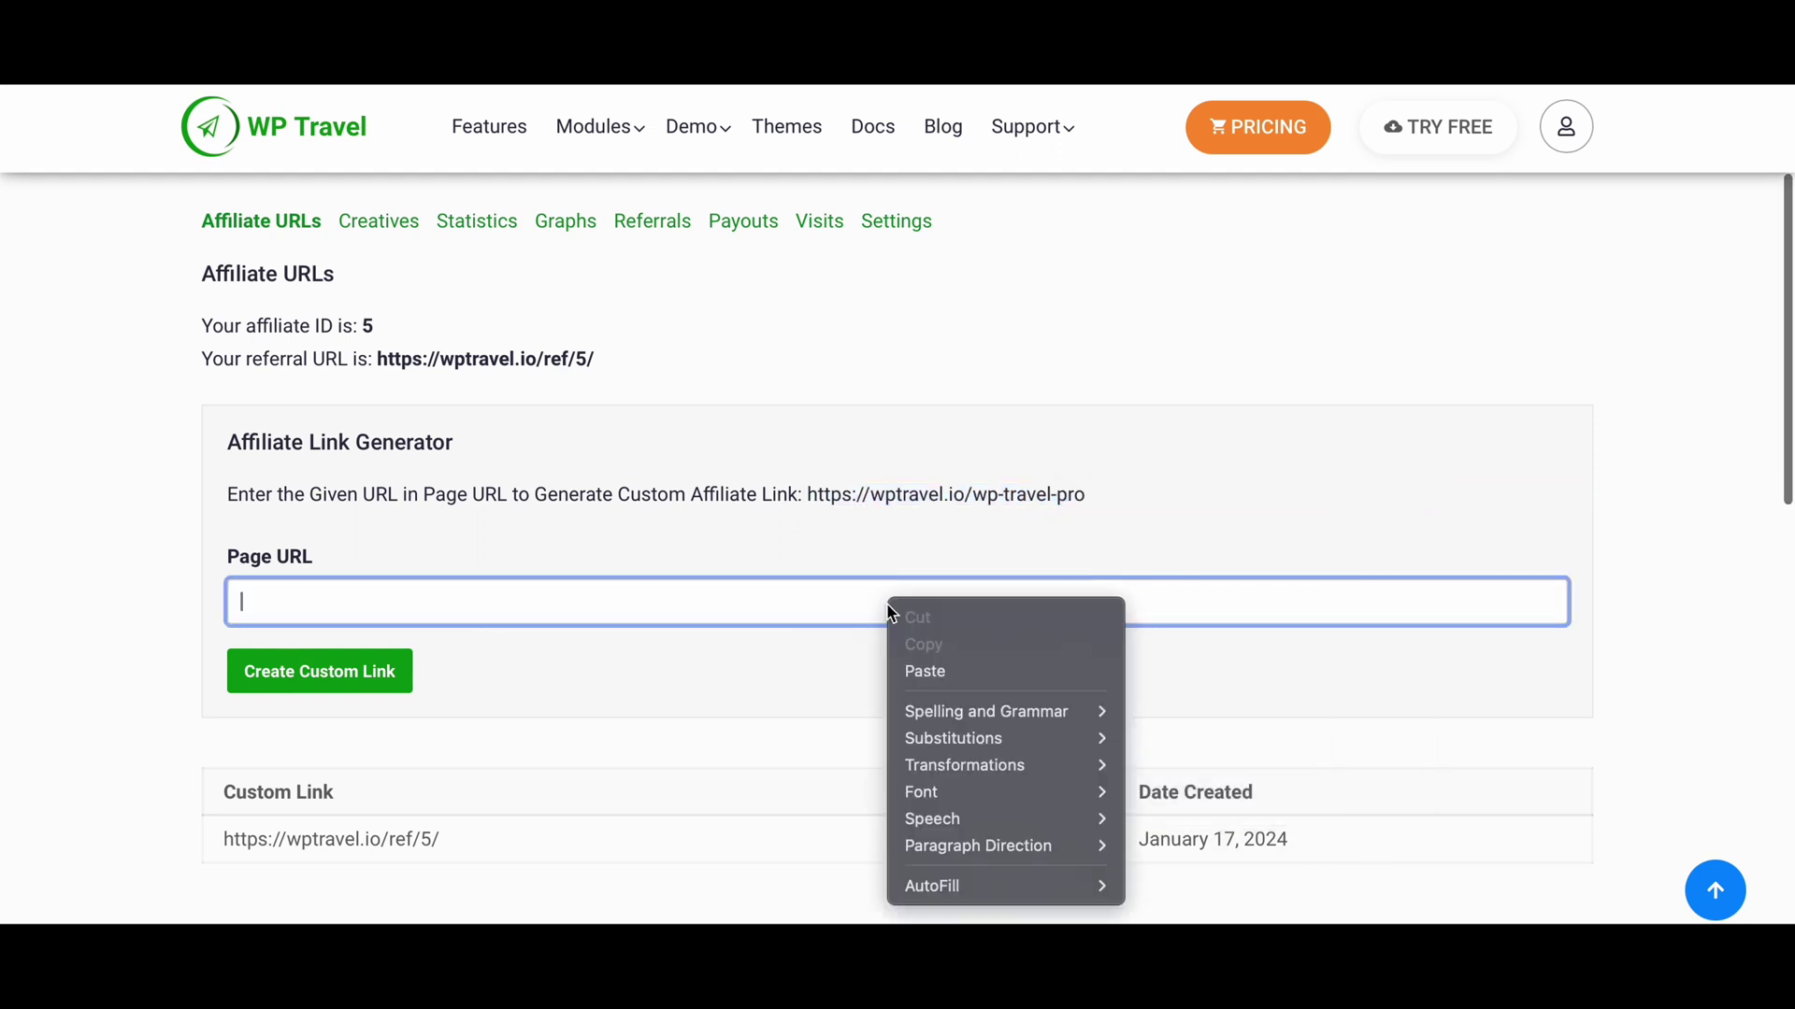
{"action": "left_click", "coordinate": [935, 672]}
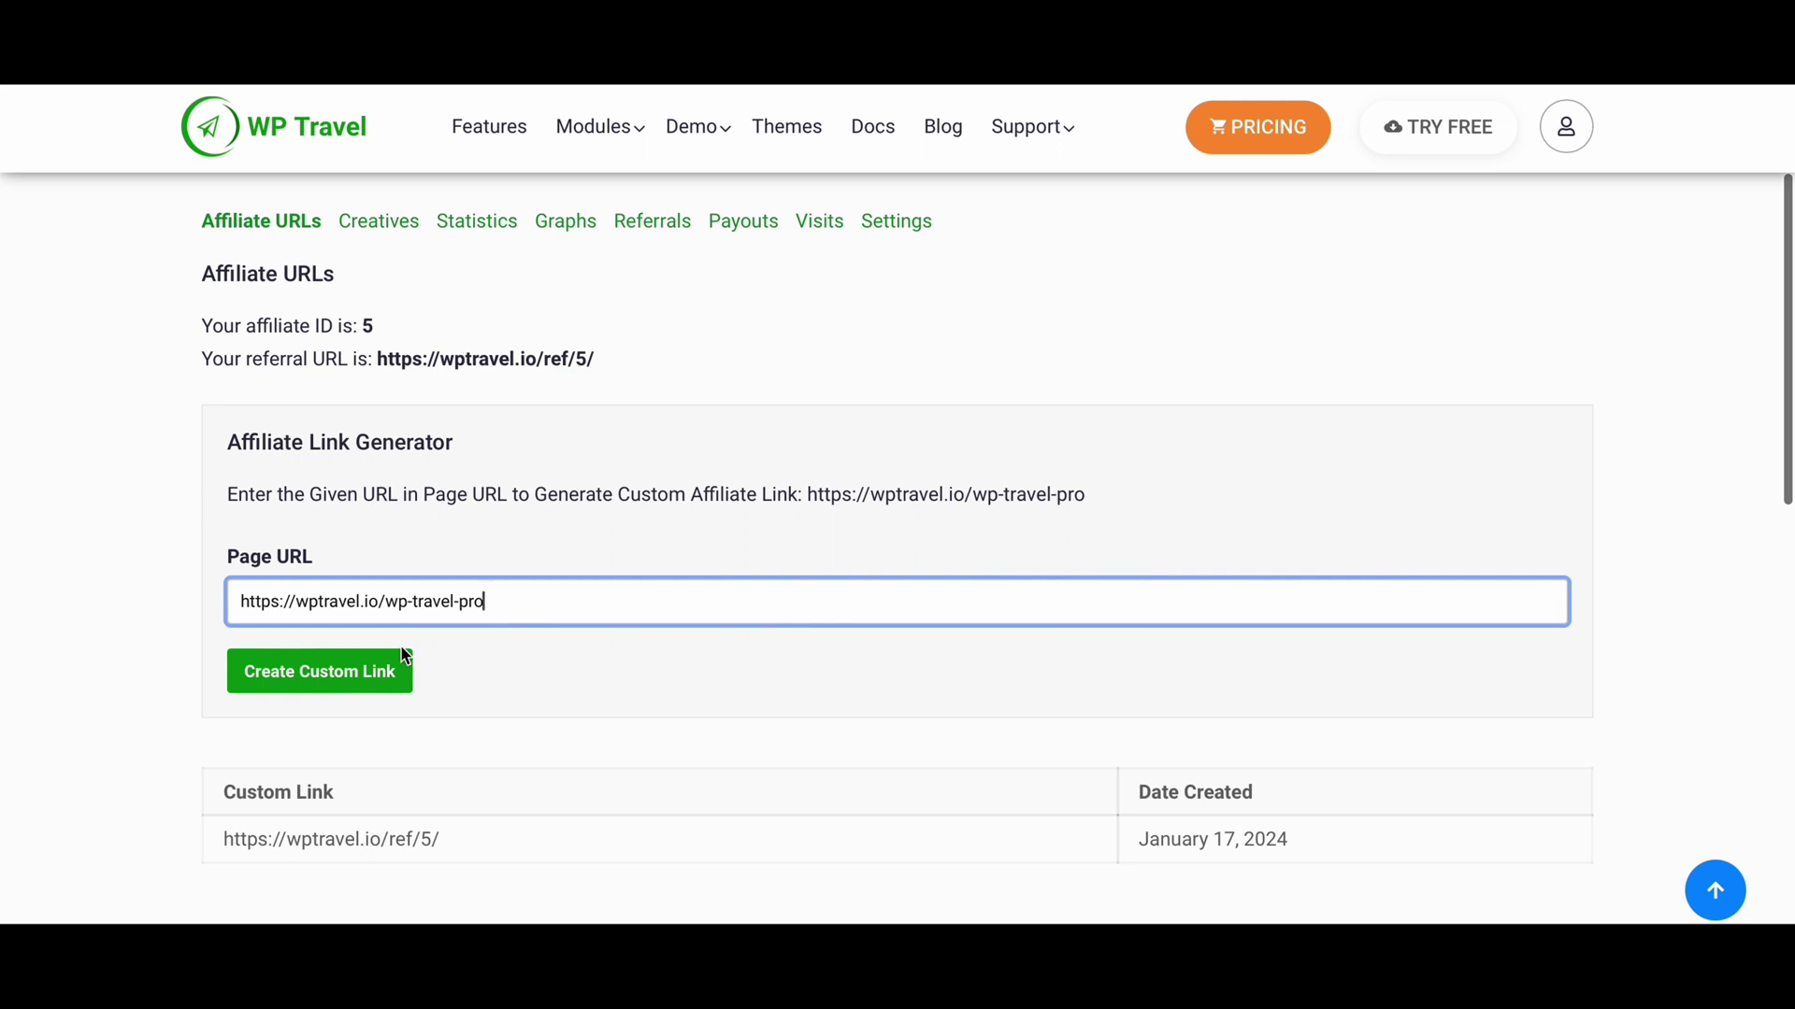
{"action": "left_click", "coordinate": [387, 667]}
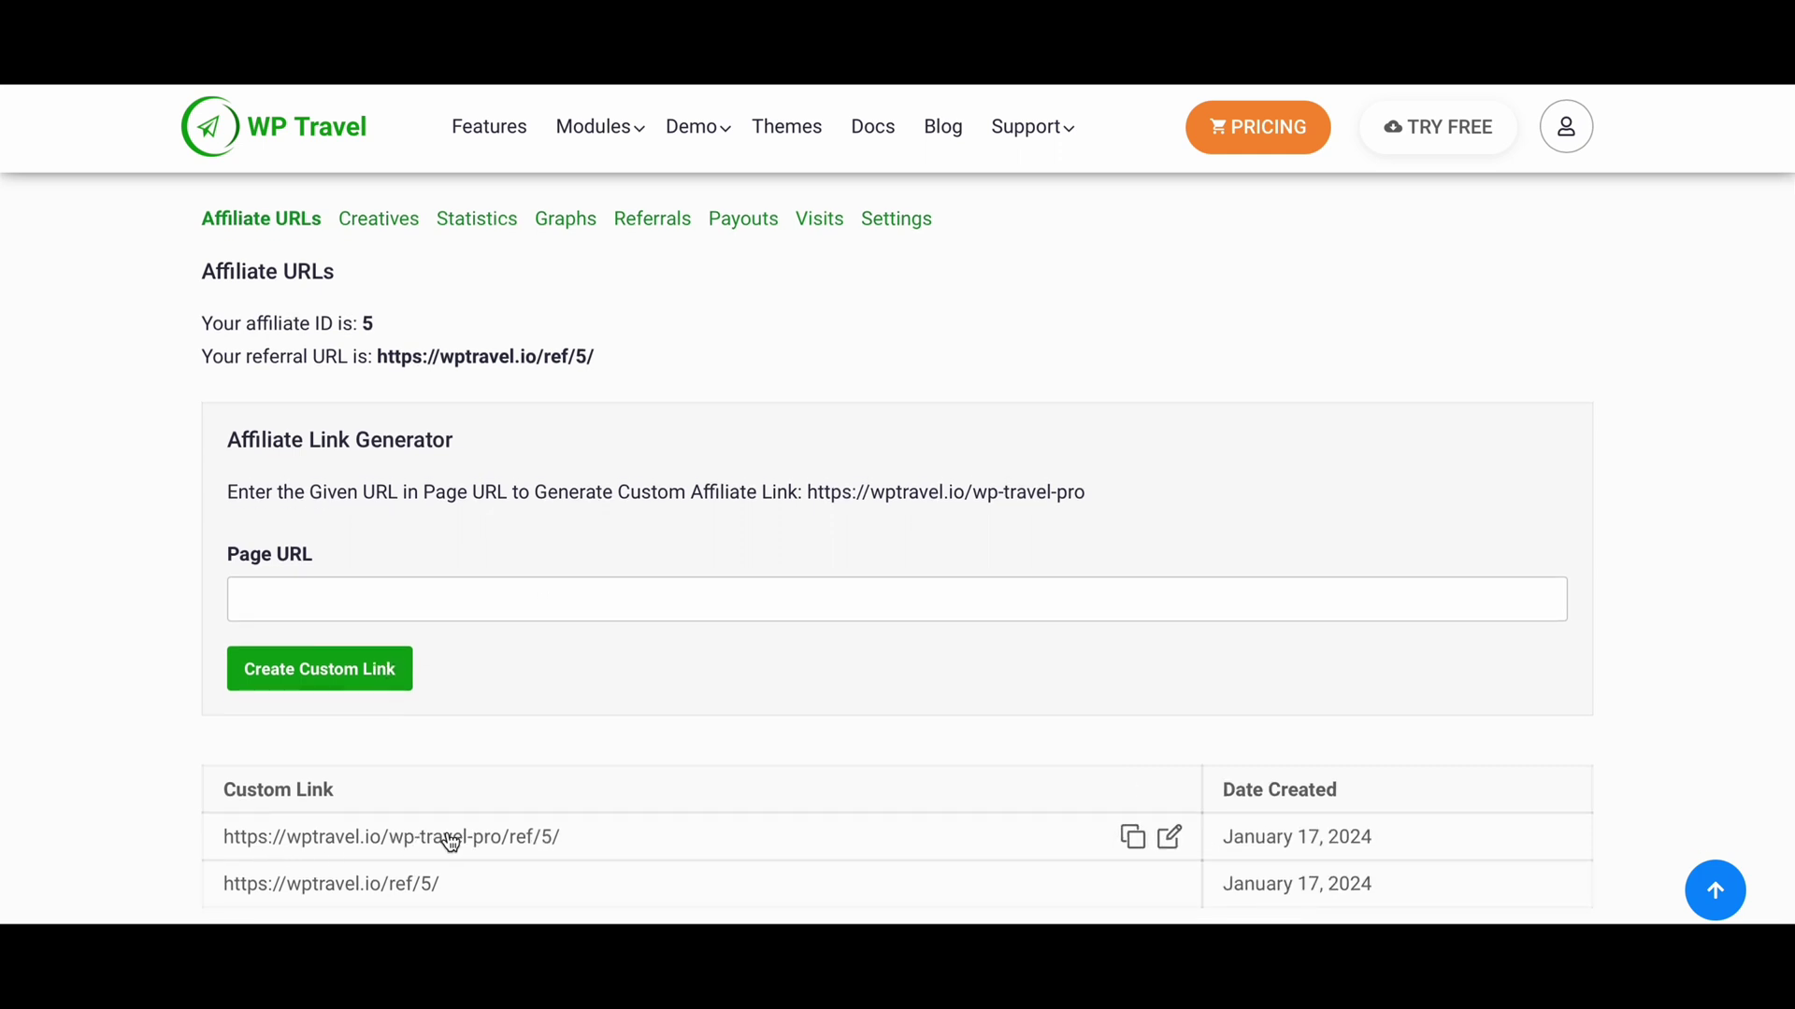
- Copy the new custom link, then review Statistics: zero referrals and visits, 30% commission
{"action": "left_click", "coordinate": [1132, 838]}
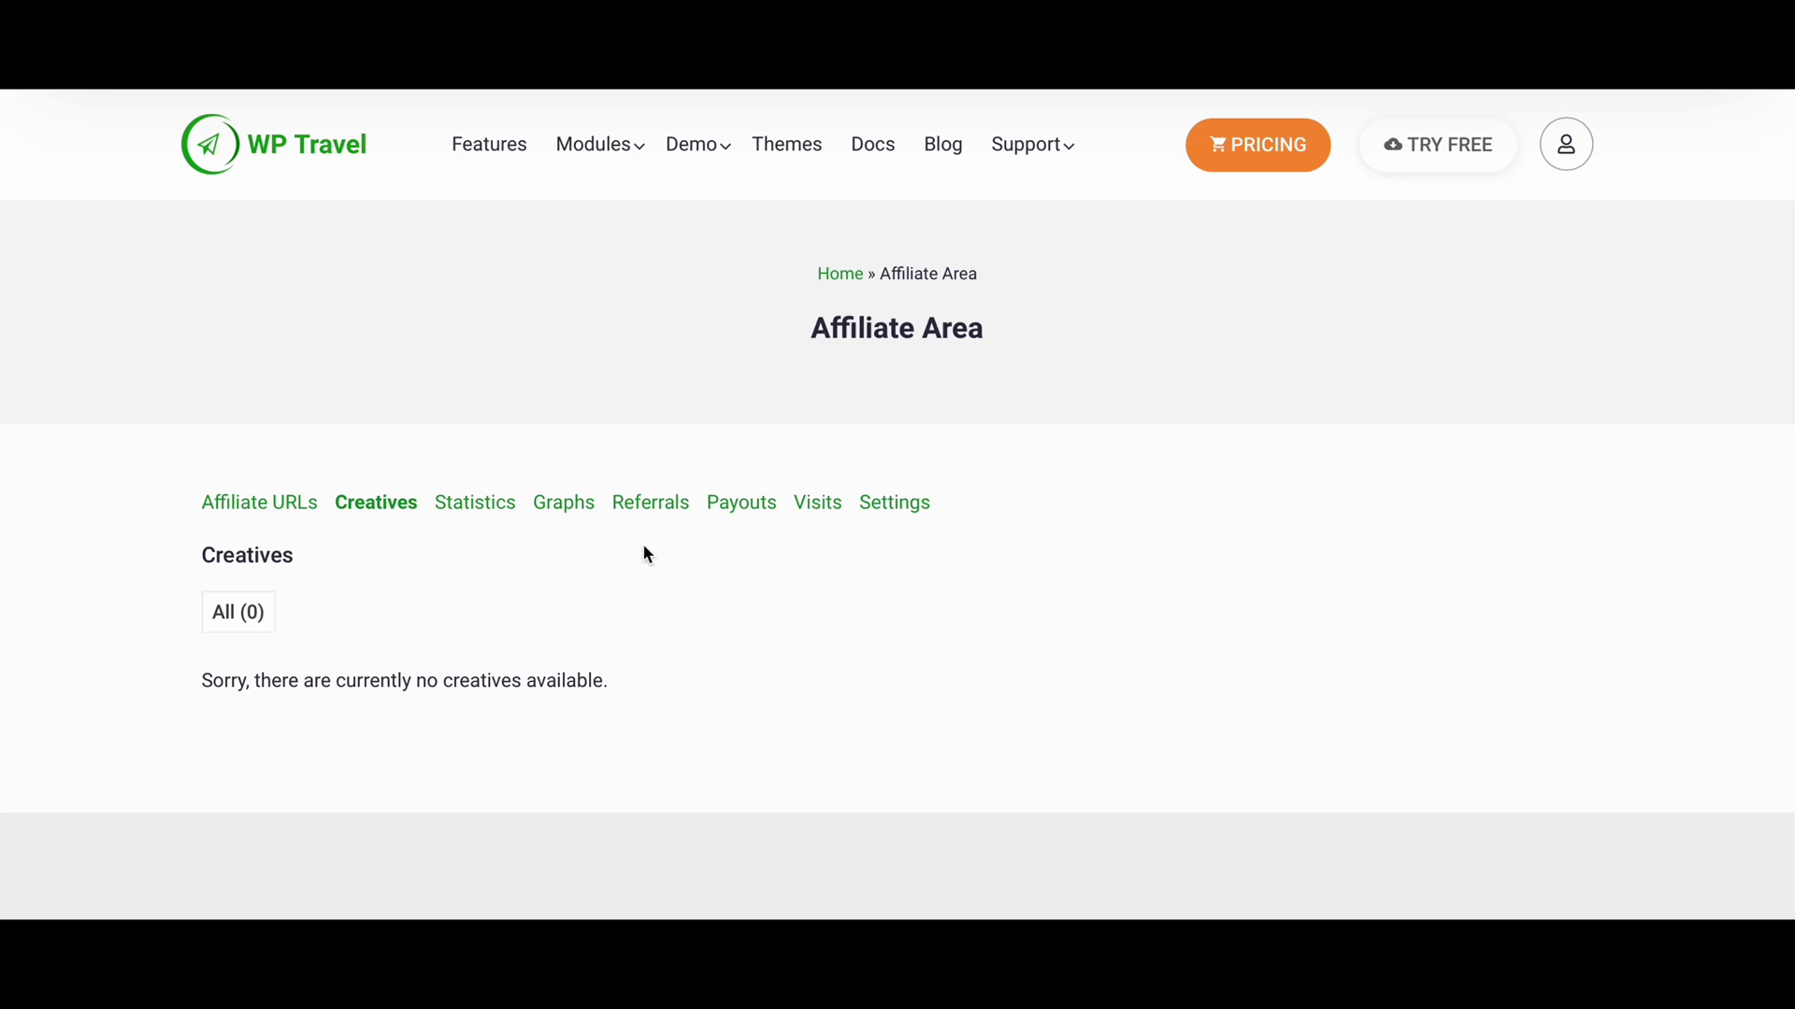
{"action": "left_click", "coordinate": [491, 497]}
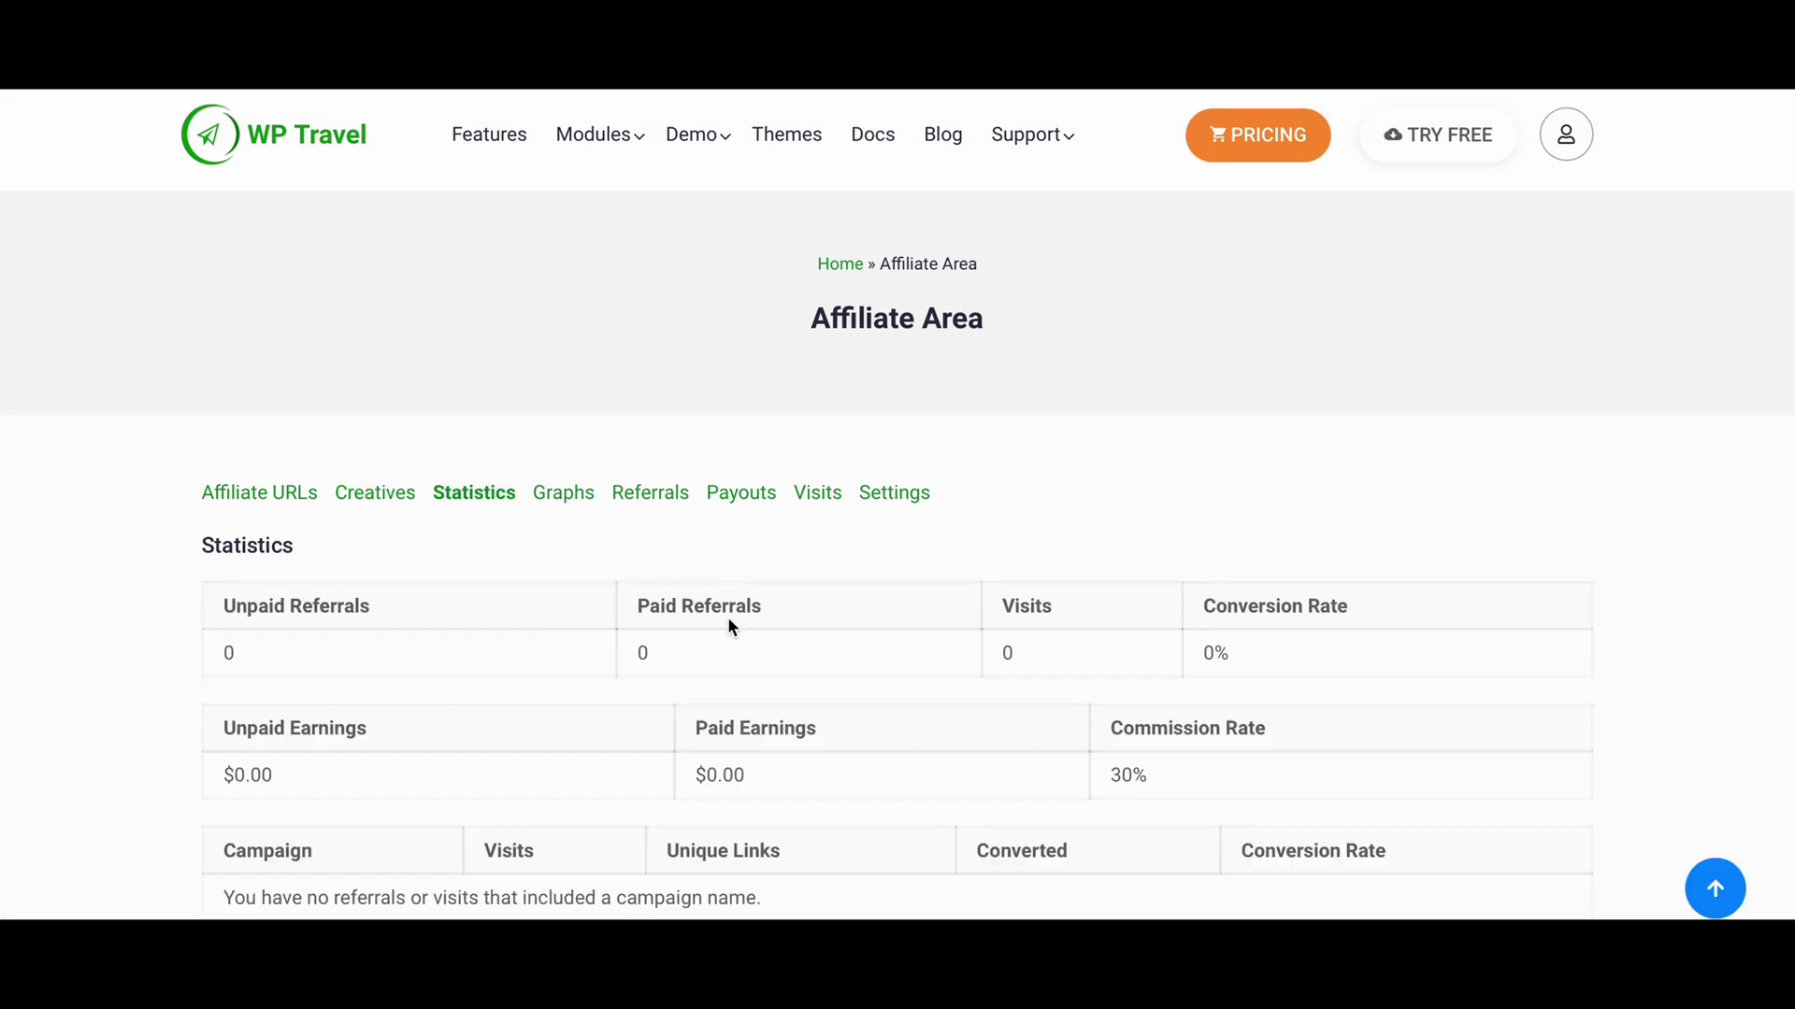
{"action": "scroll", "coordinate": [727, 615], "scroll_direction": "down", "scroll_amount": 1}
{"action": "scroll", "coordinate": [729, 610], "scroll_direction": "down", "scroll_amount": 1}
{"action": "scroll", "coordinate": [832, 561], "scroll_direction": "up", "scroll_amount": 1}
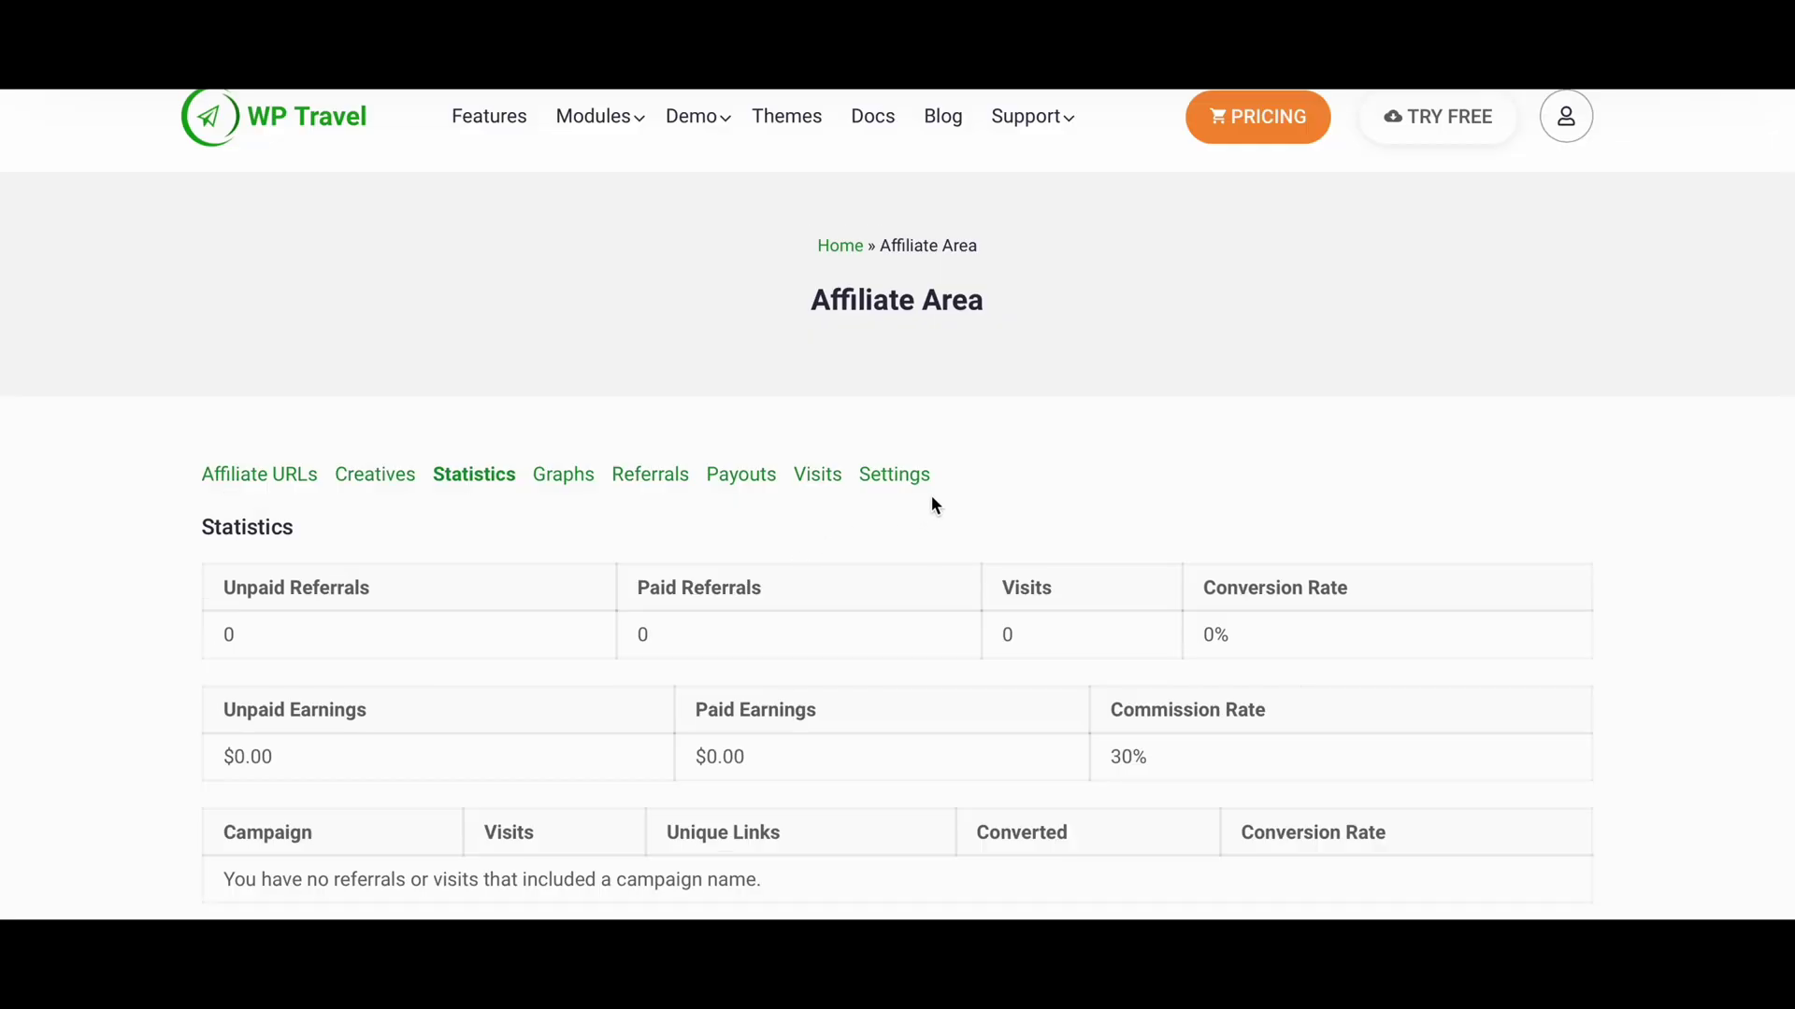
{"action": "scroll", "coordinate": [942, 606], "scroll_direction": "down", "scroll_amount": 2}
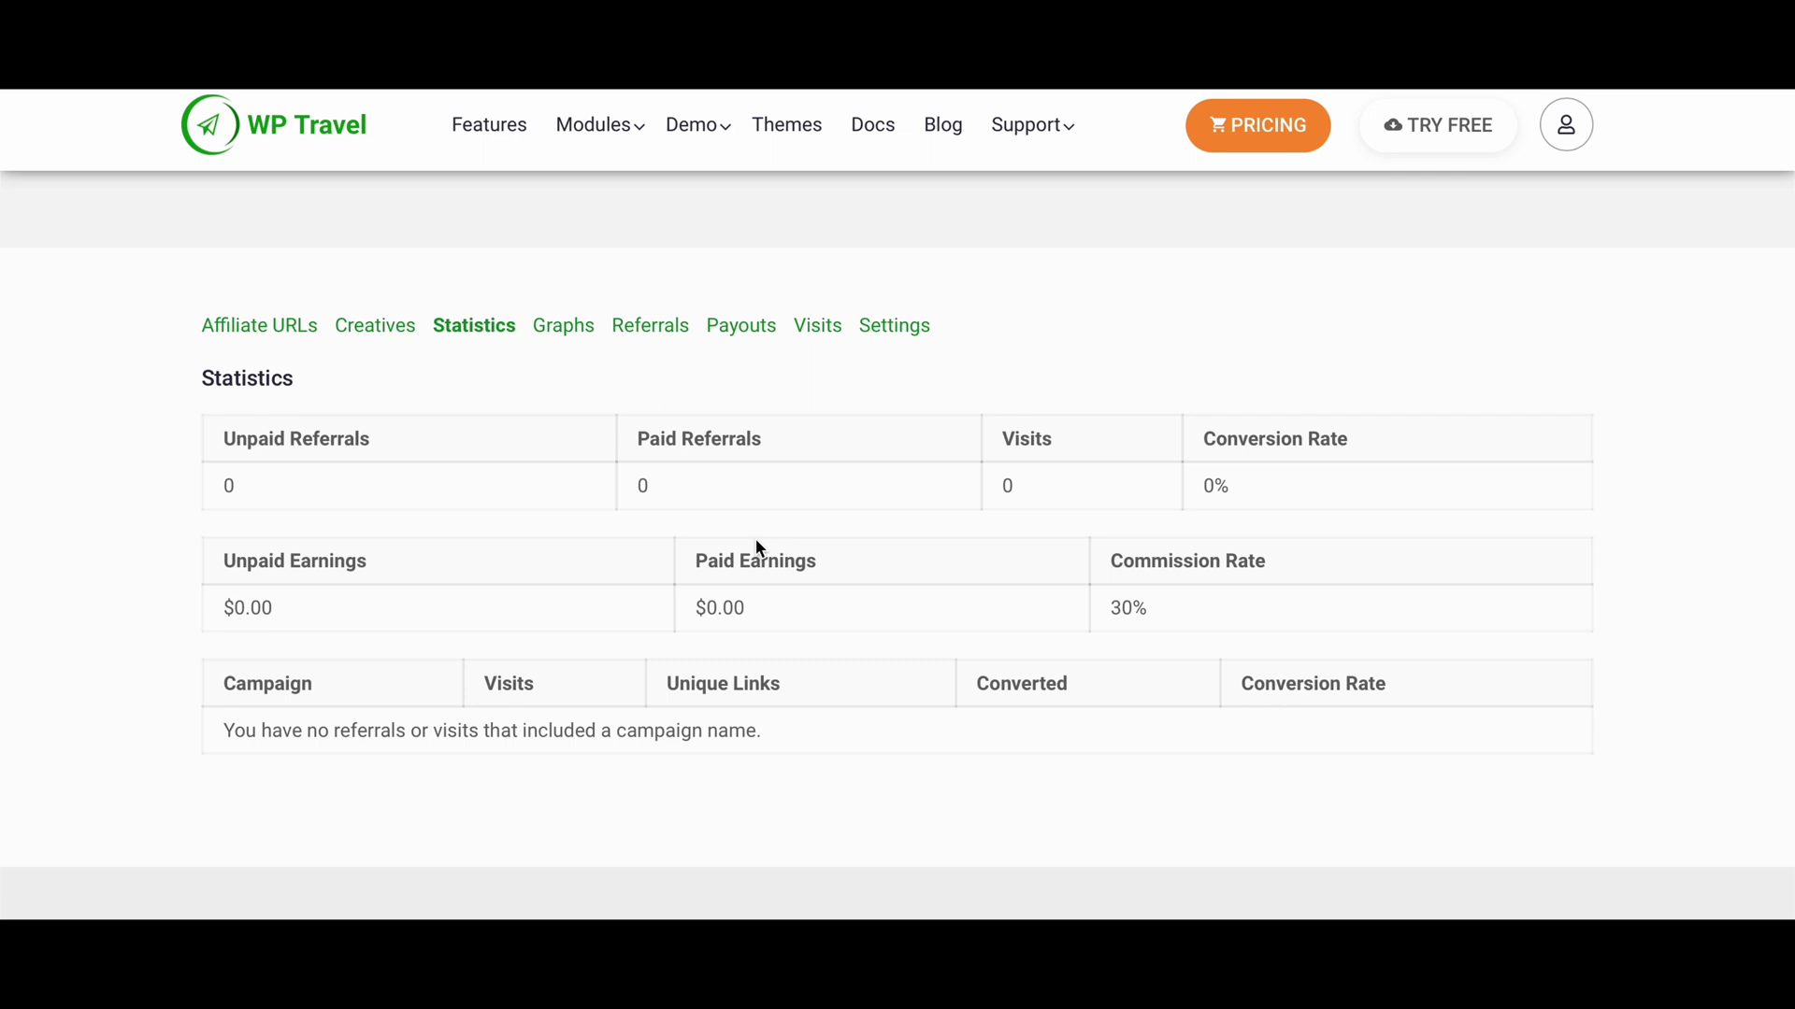
- Open the Graphs tab and scroll through the referral earnings graphs
{"action": "left_click", "coordinate": [563, 333]}
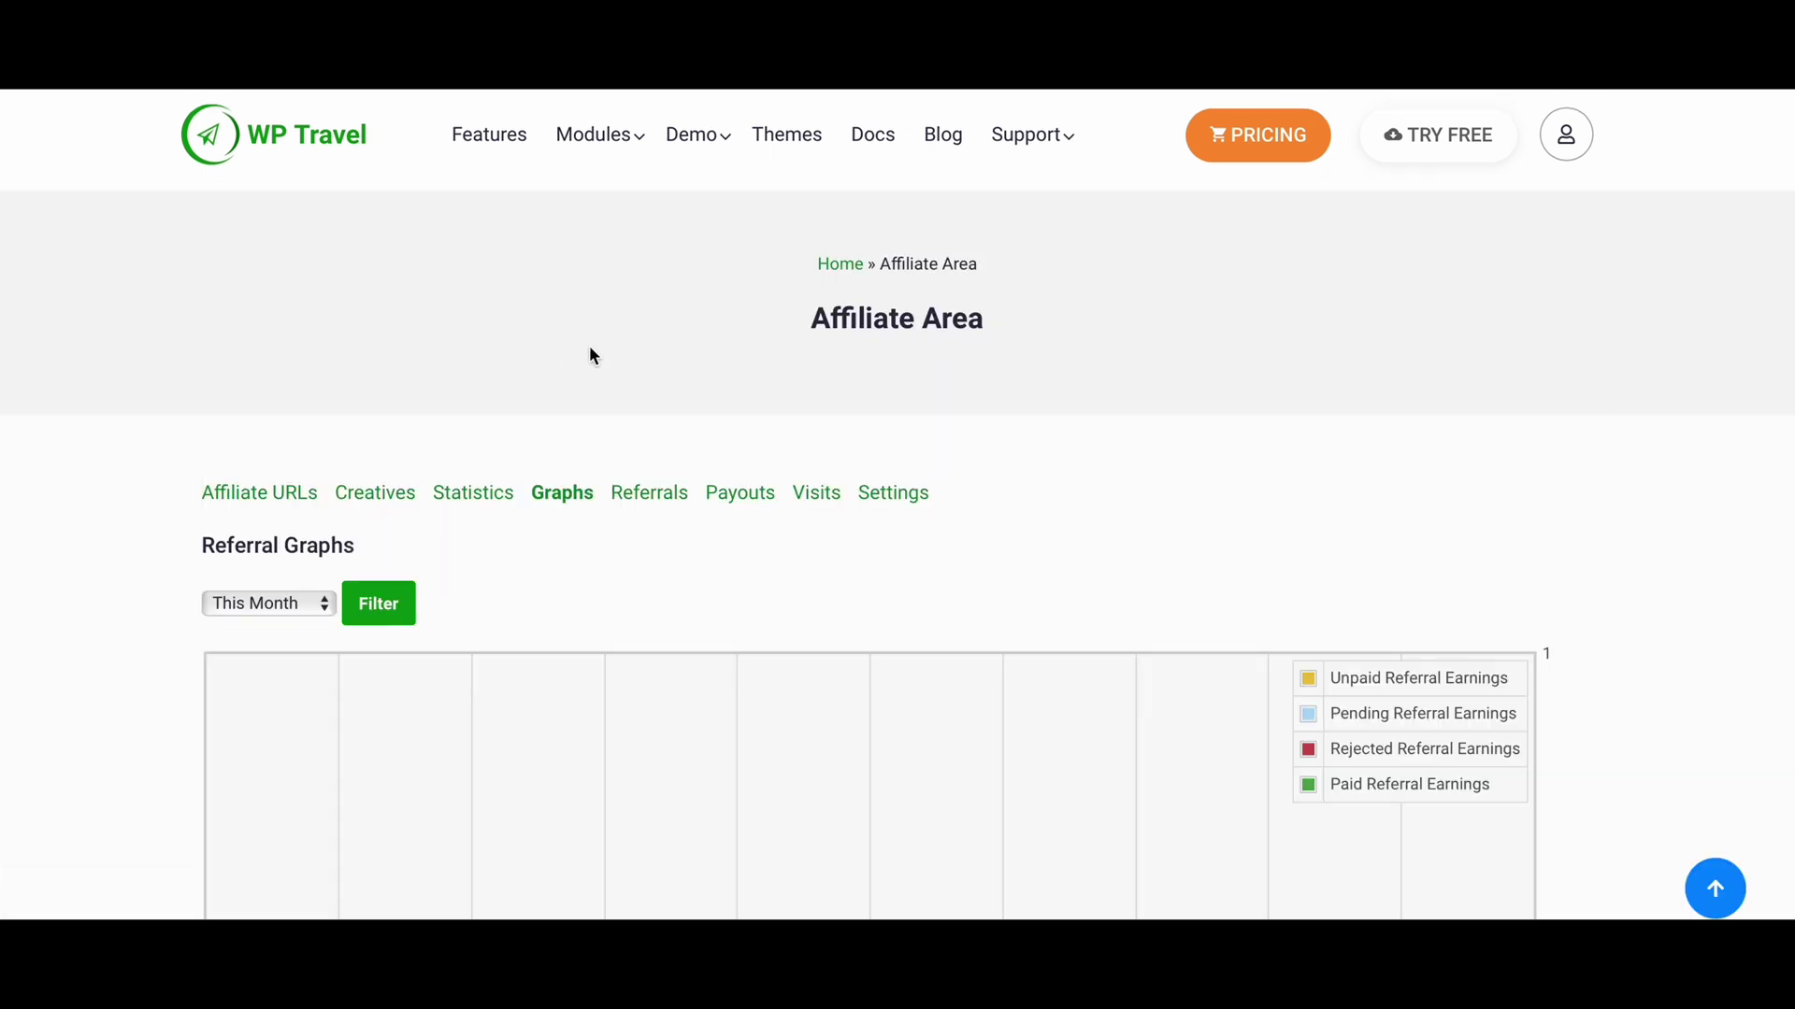
{"action": "scroll", "coordinate": [681, 486], "scroll_direction": "down", "scroll_amount": 3}
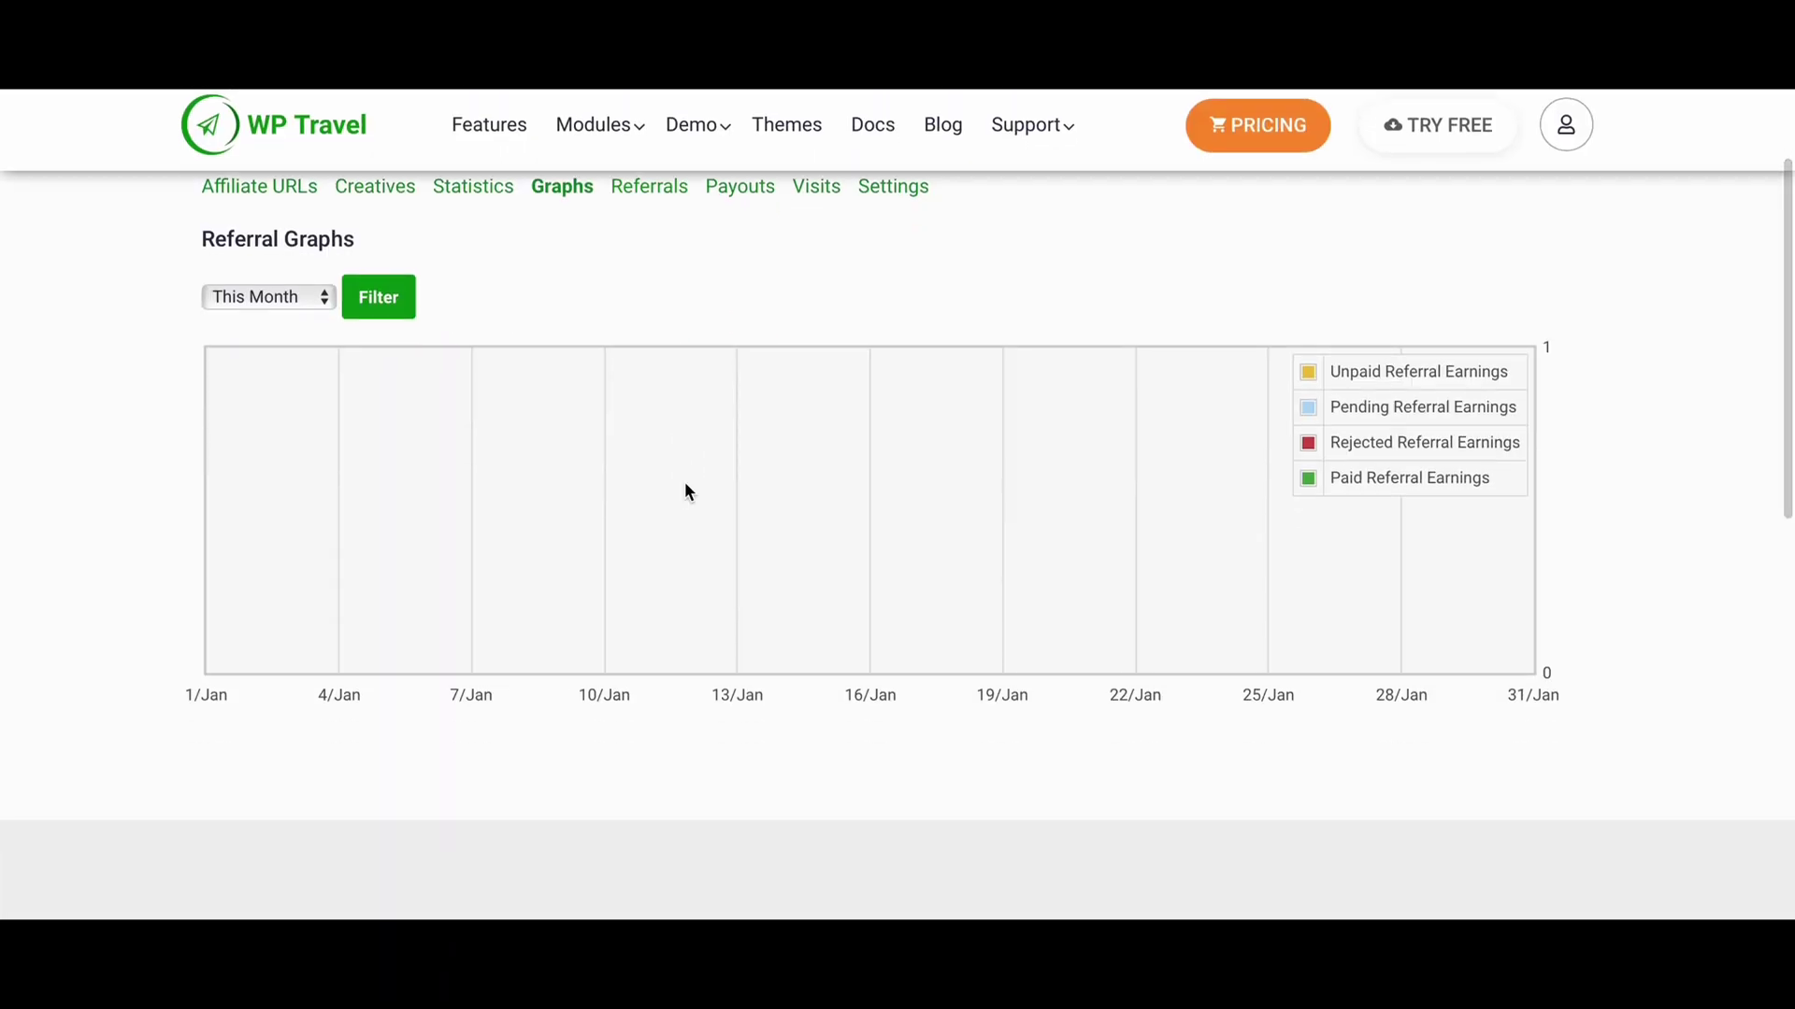
{"action": "scroll", "coordinate": [684, 489], "scroll_direction": "up", "scroll_amount": 1}
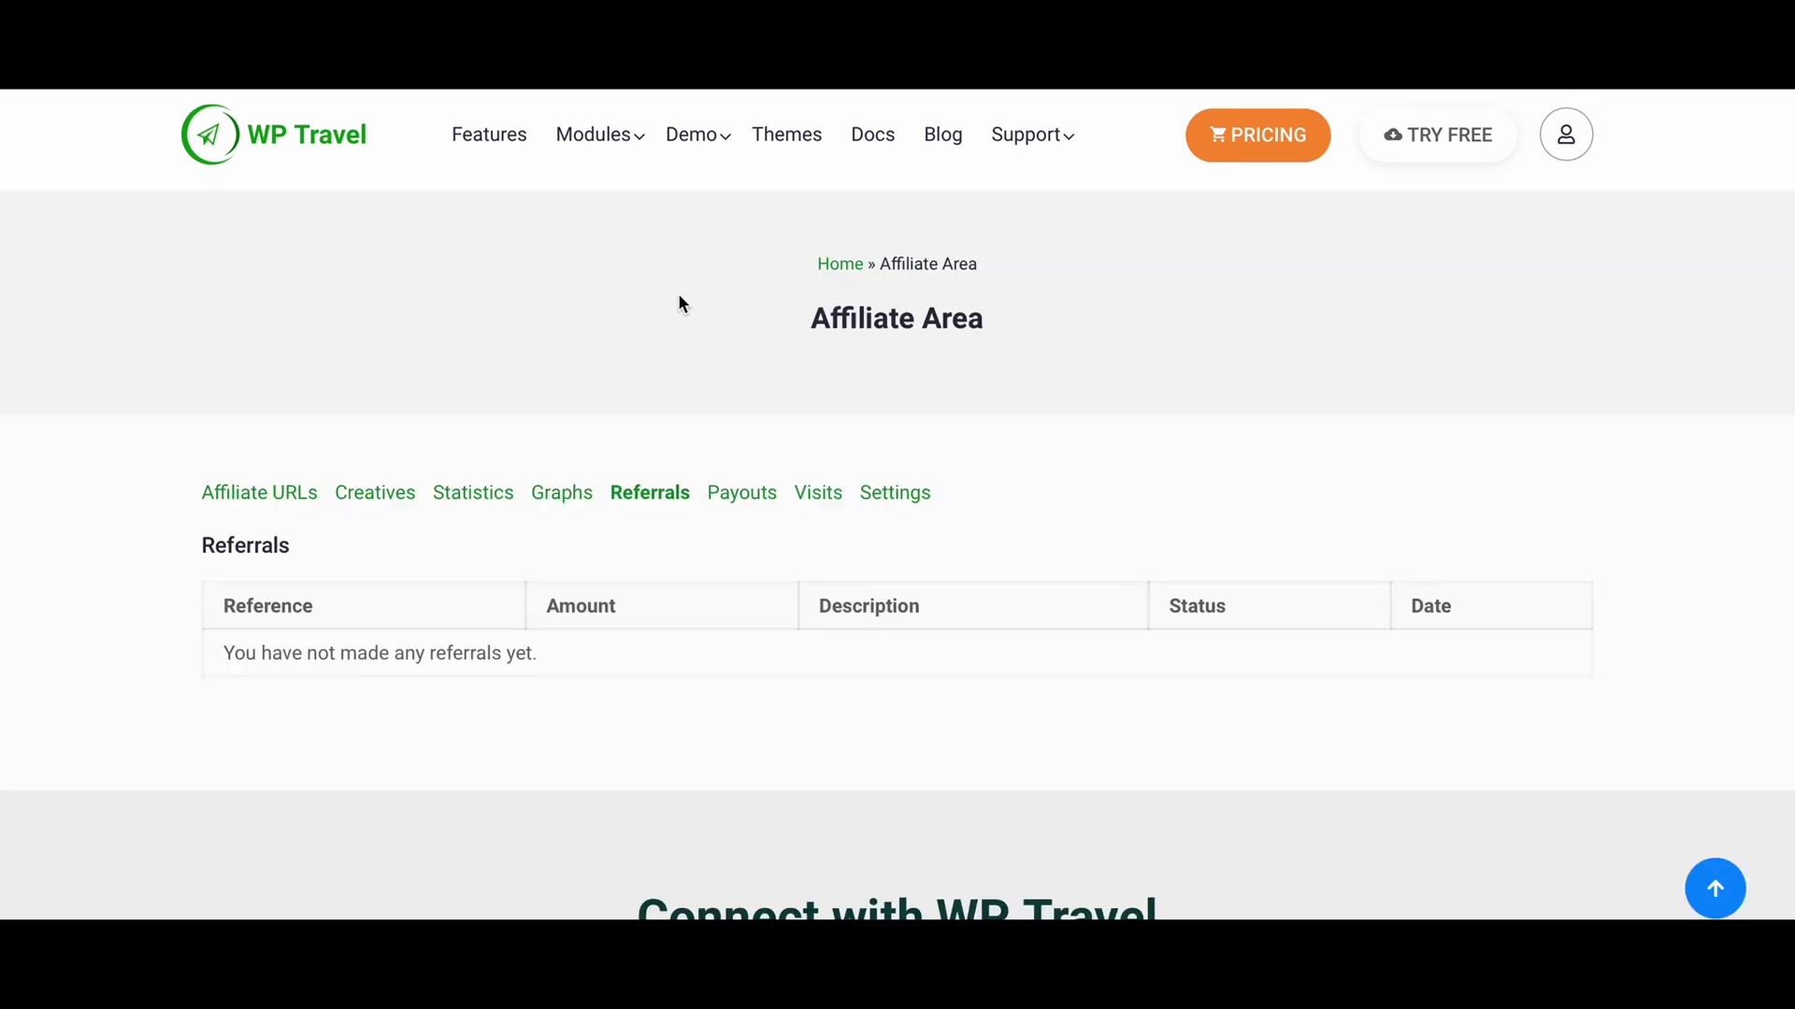
{"action": "scroll", "coordinate": [678, 297], "scroll_direction": "down", "scroll_amount": 1}
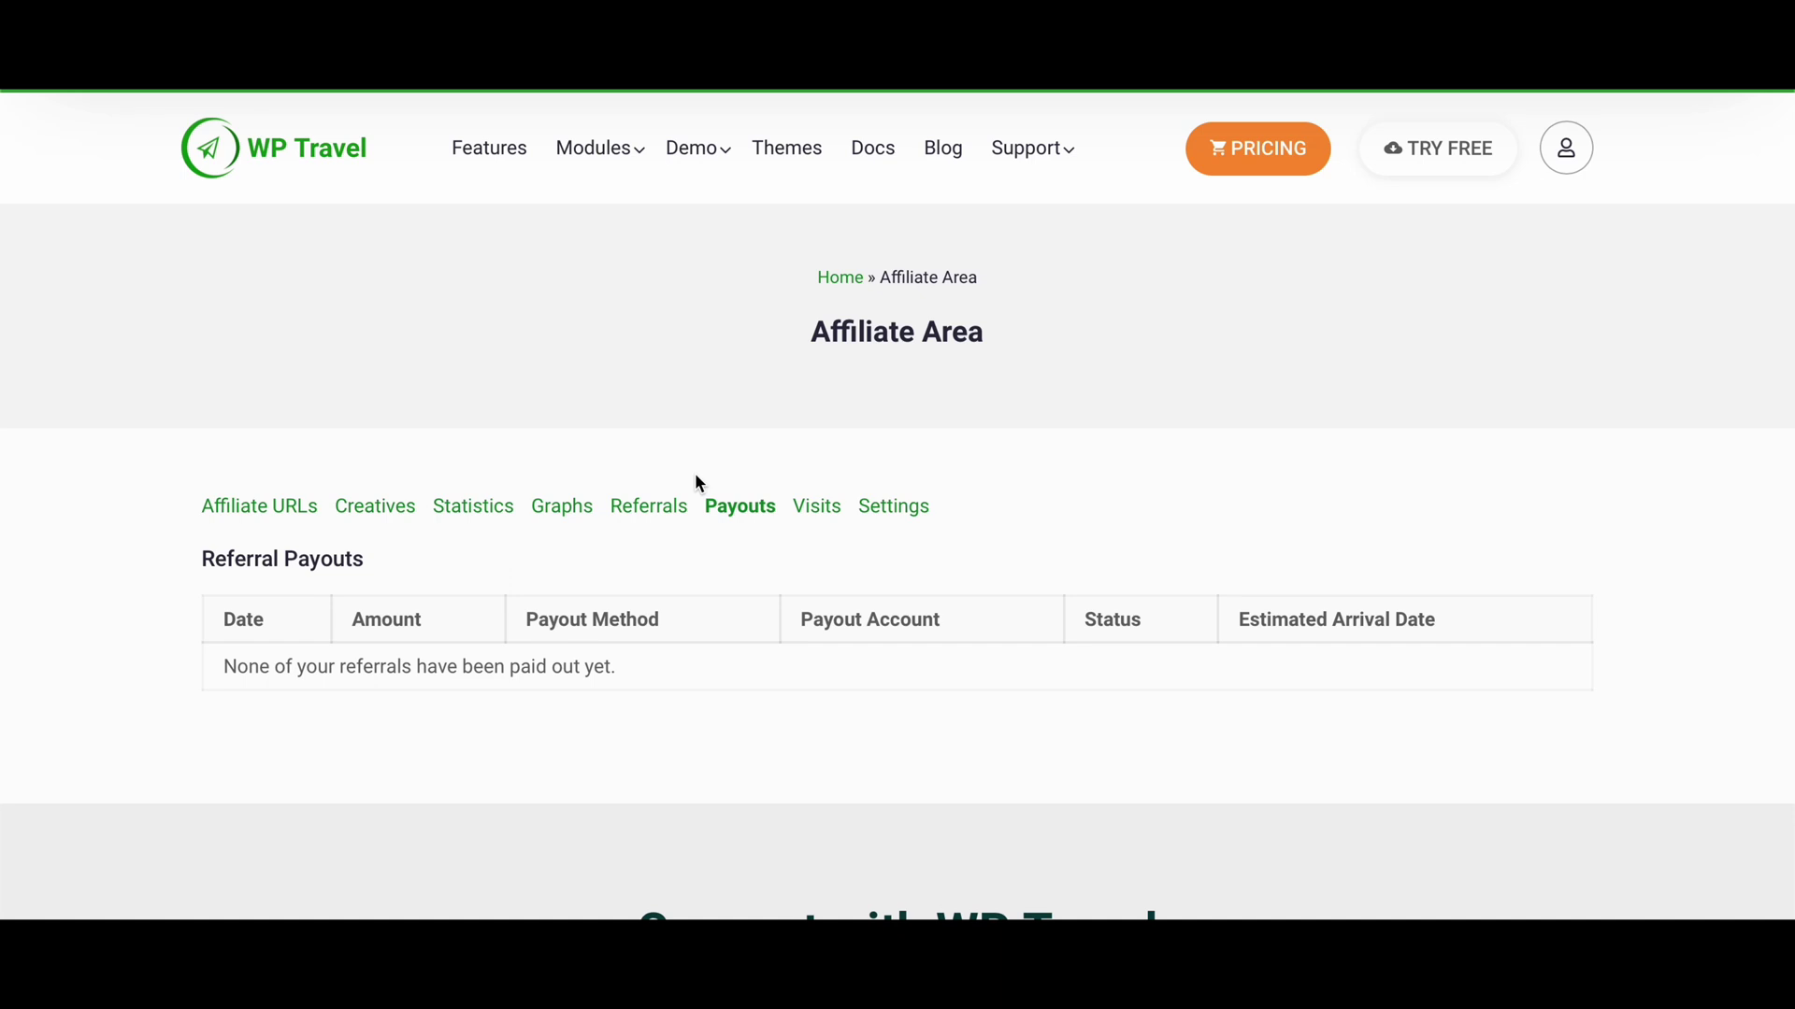
- Check the empty Visits list, then view the profile Settings with payment e-mail and notifications
{"action": "left_click", "coordinate": [807, 505]}
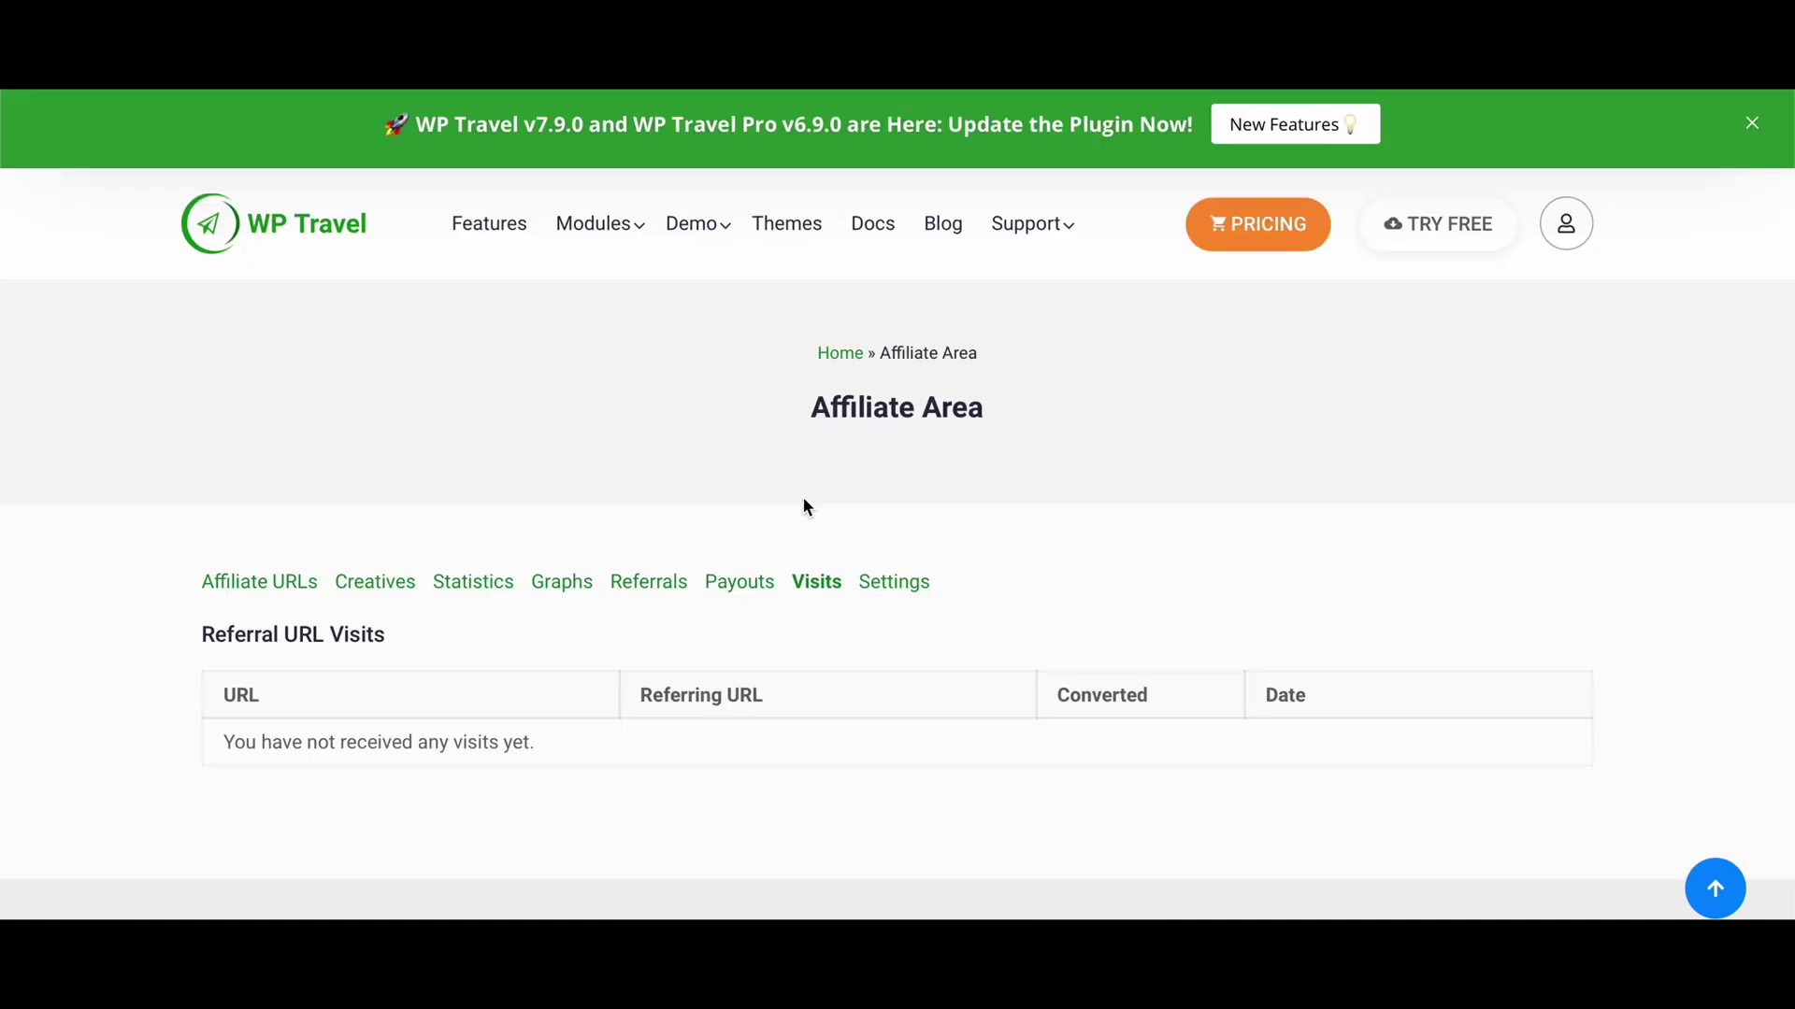
{"action": "scroll", "coordinate": [806, 506], "scroll_direction": "down", "scroll_amount": 1}
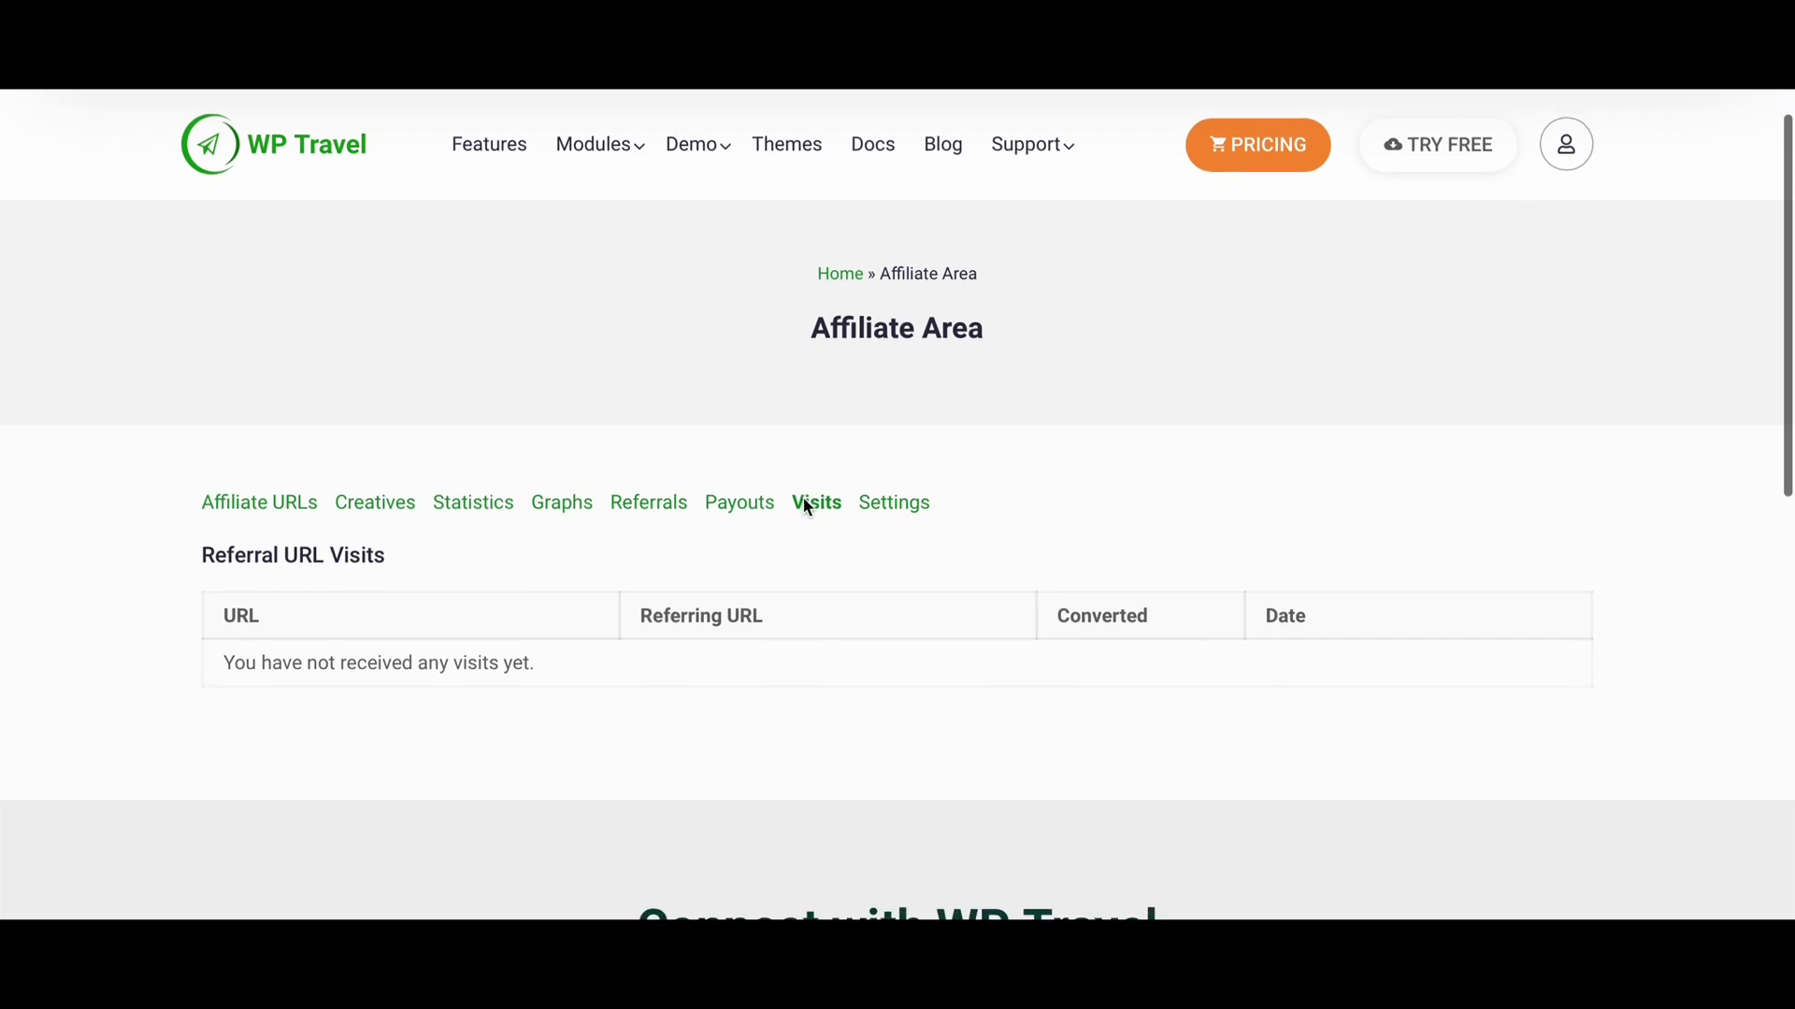
{"action": "left_click", "coordinate": [866, 505]}
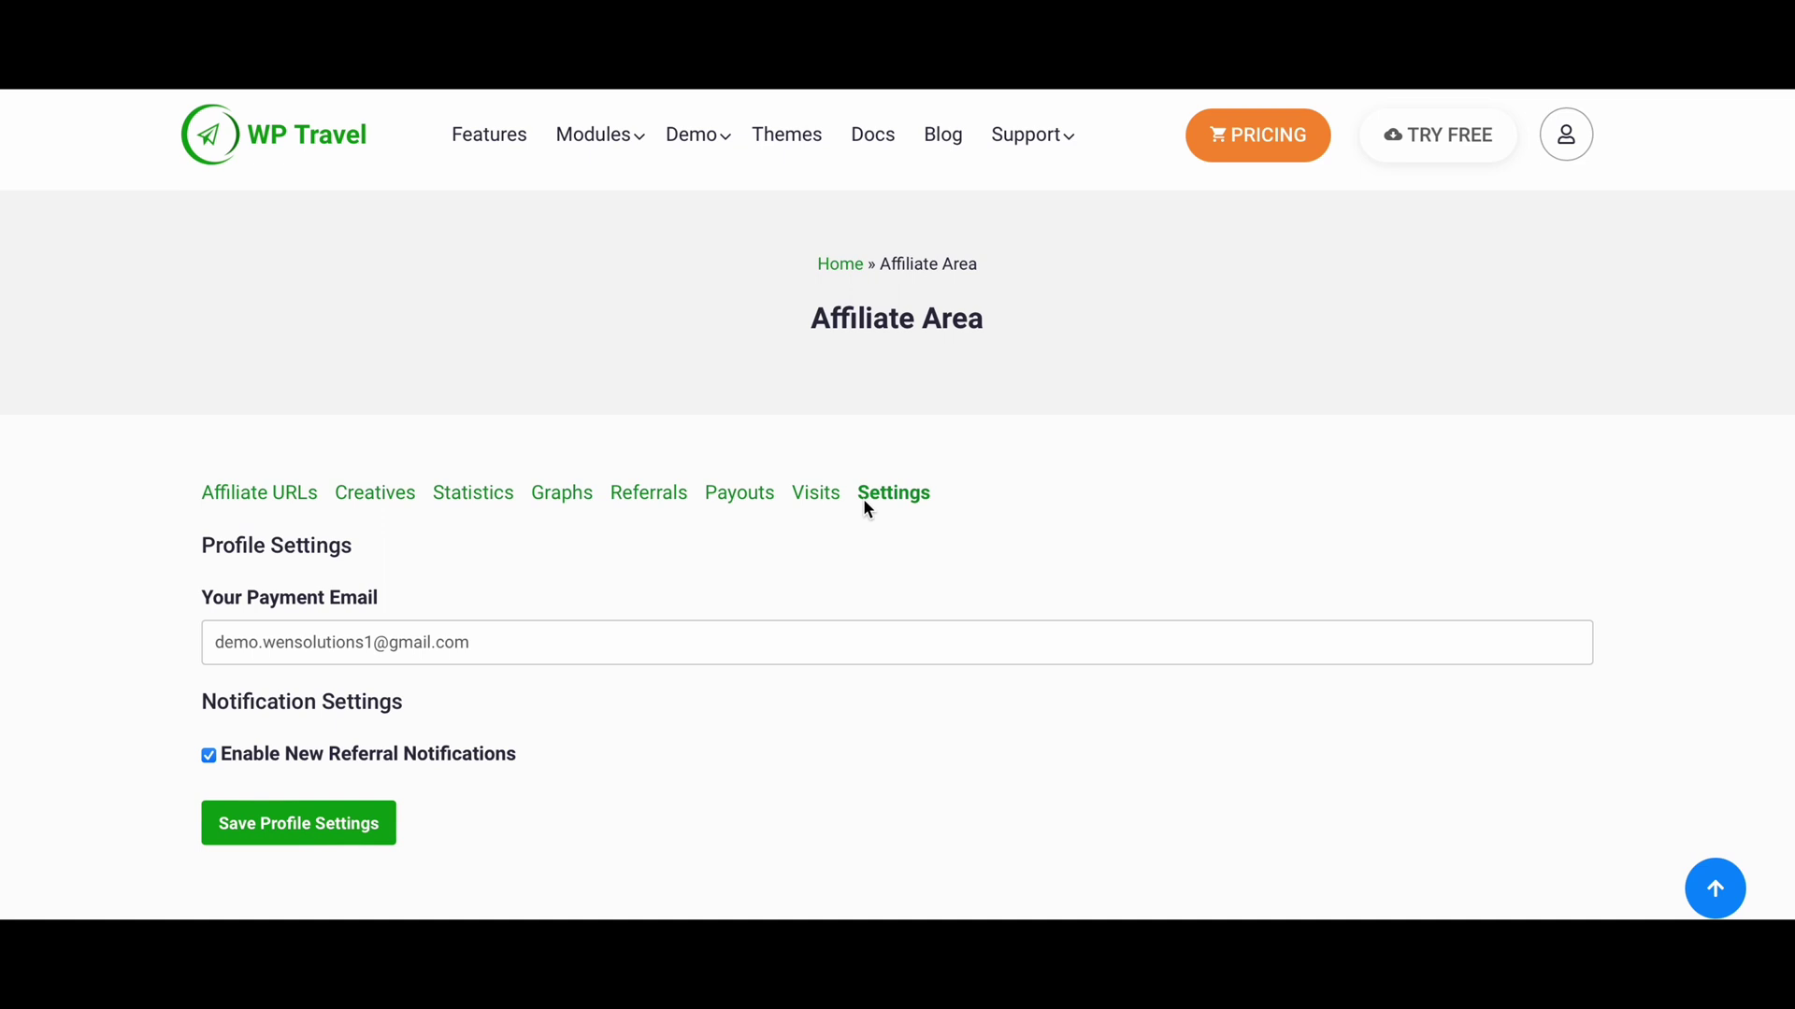
{"action": "scroll", "coordinate": [868, 509], "scroll_direction": "down", "scroll_amount": 1}
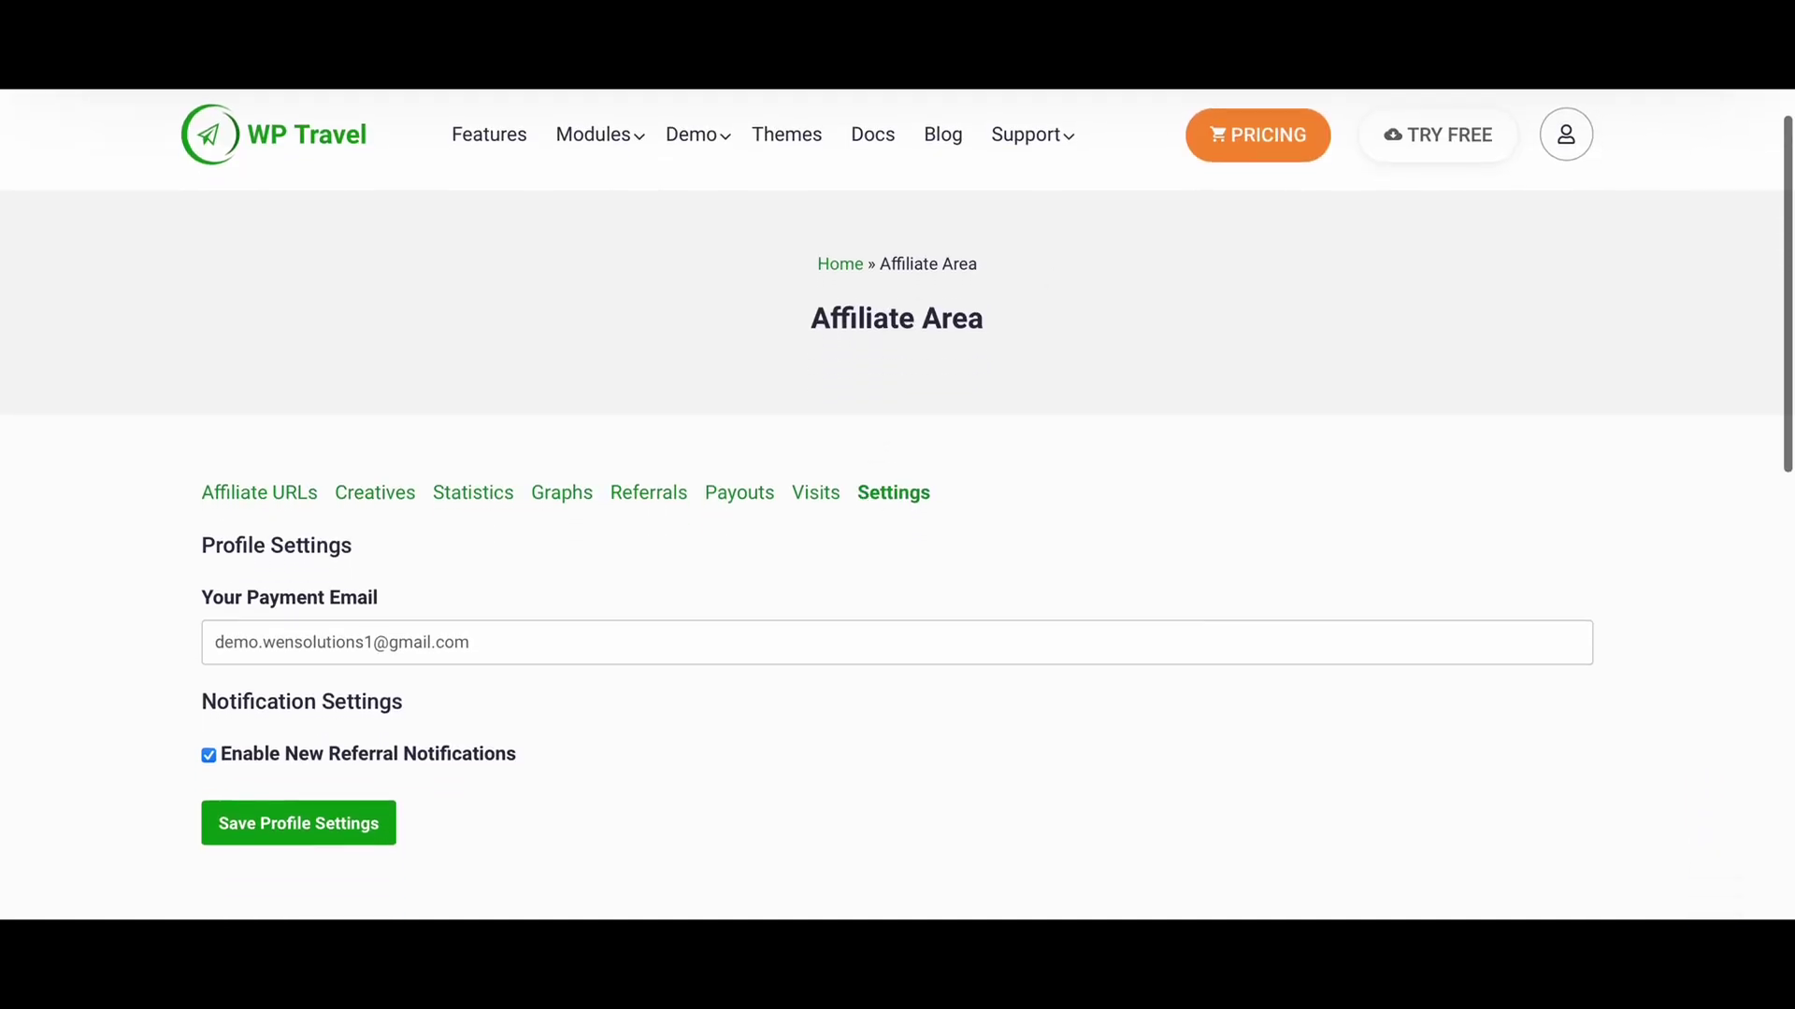